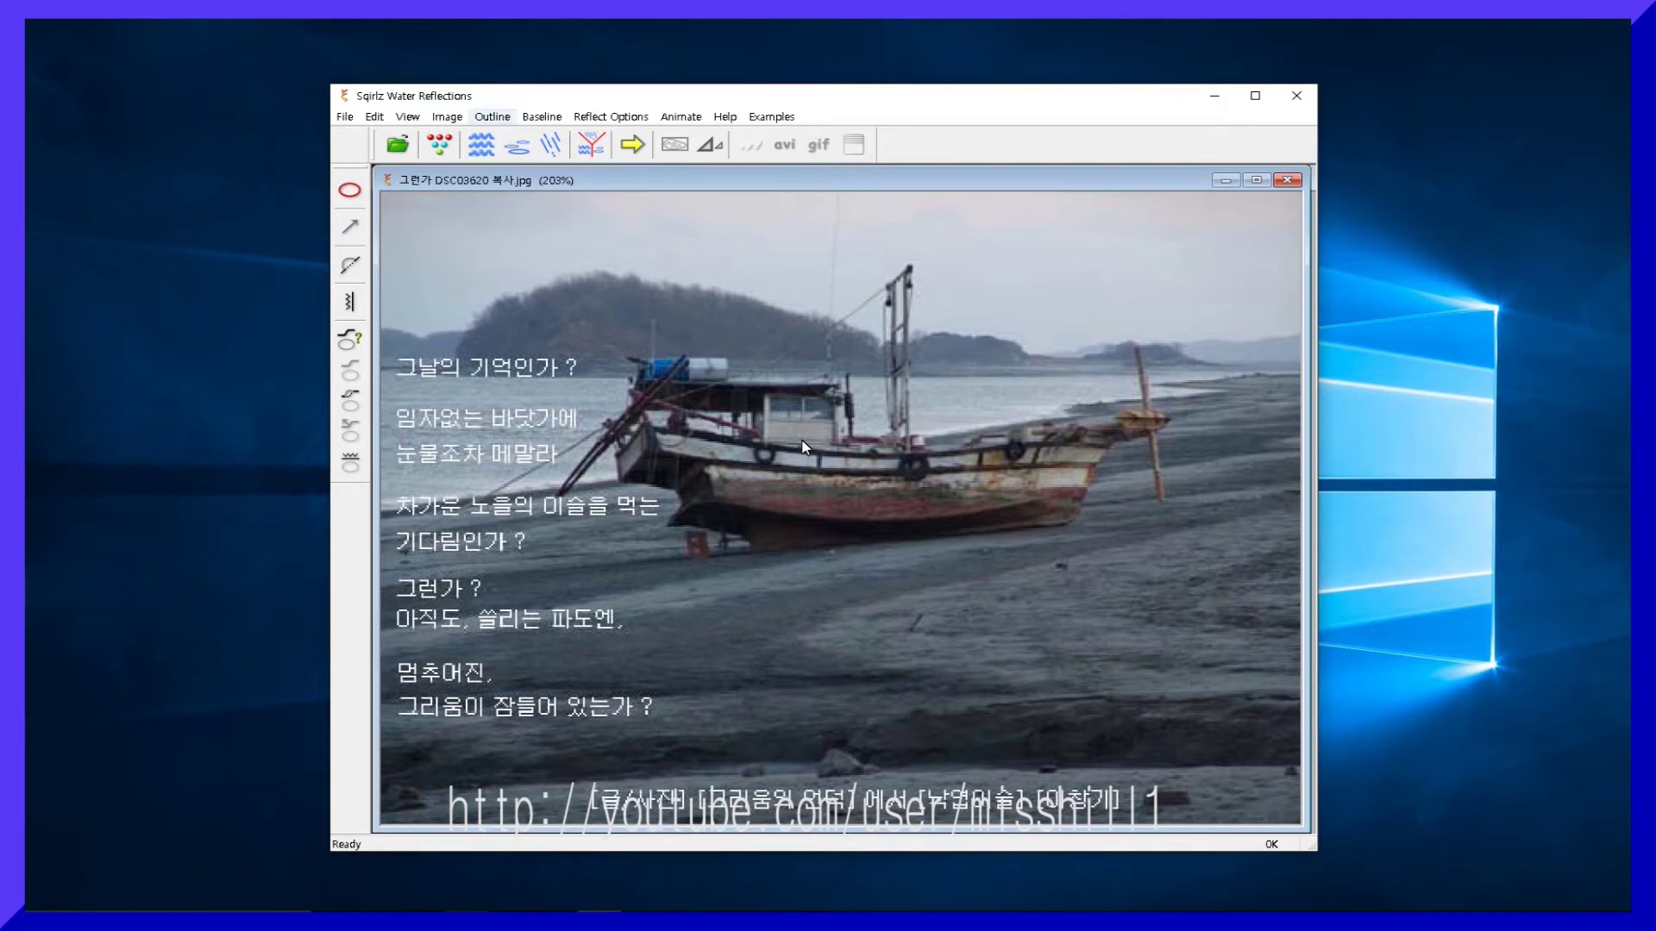
Begin a new outline for the water area covering the beach below the boat's hull.
key("alt+o")
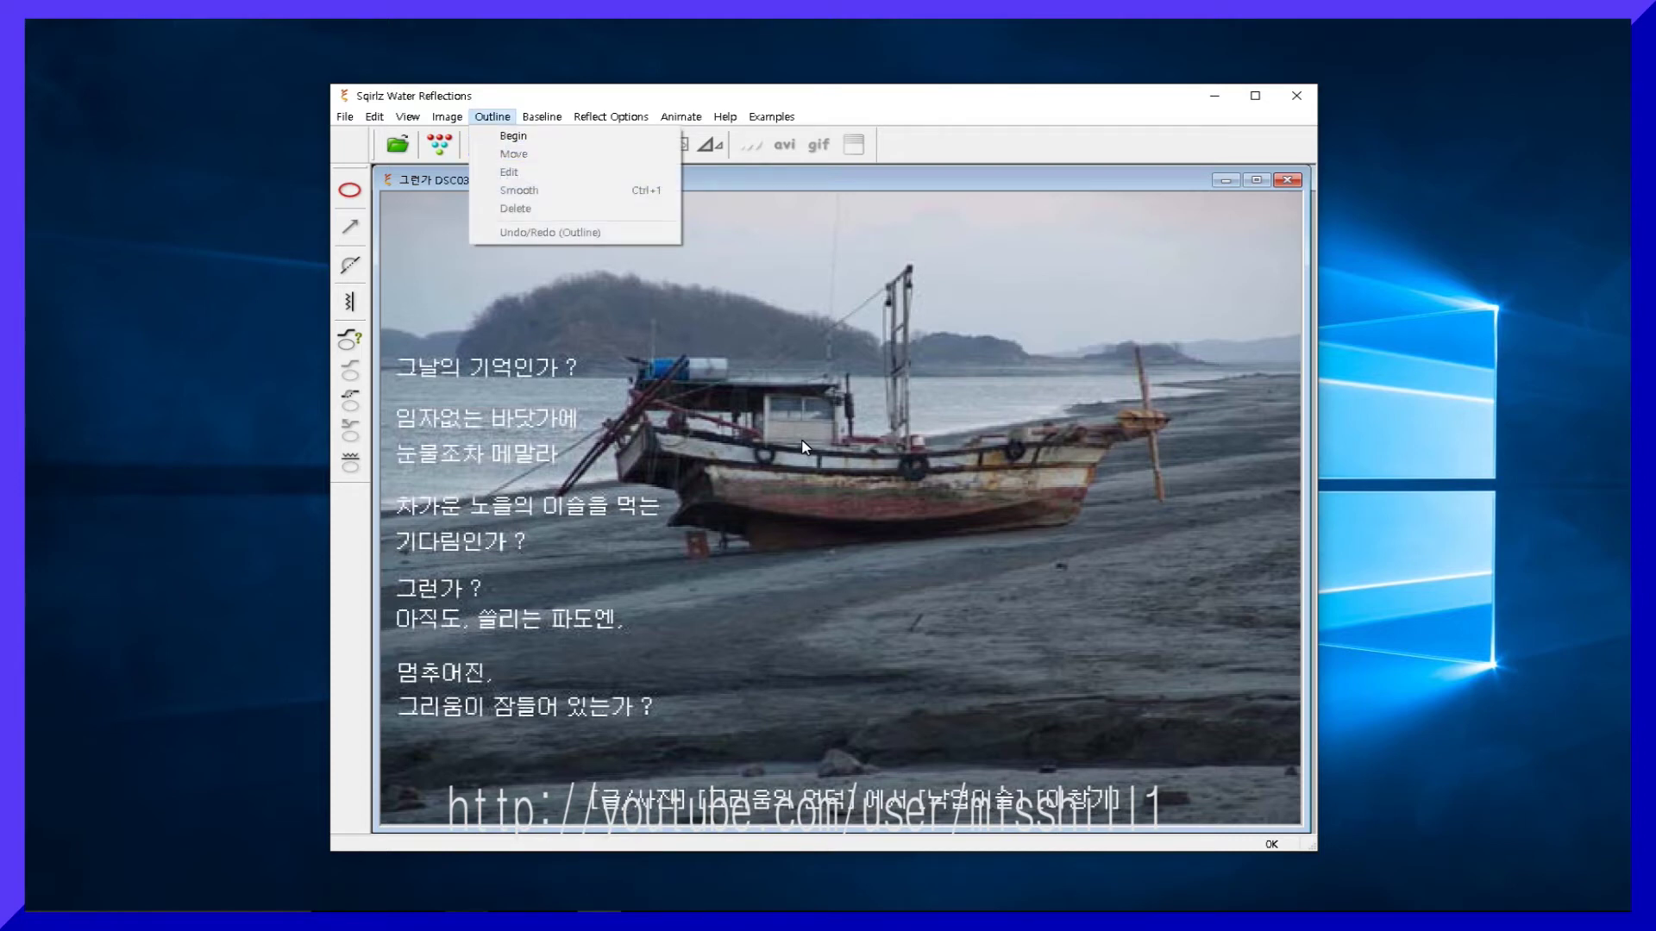
key("Down")
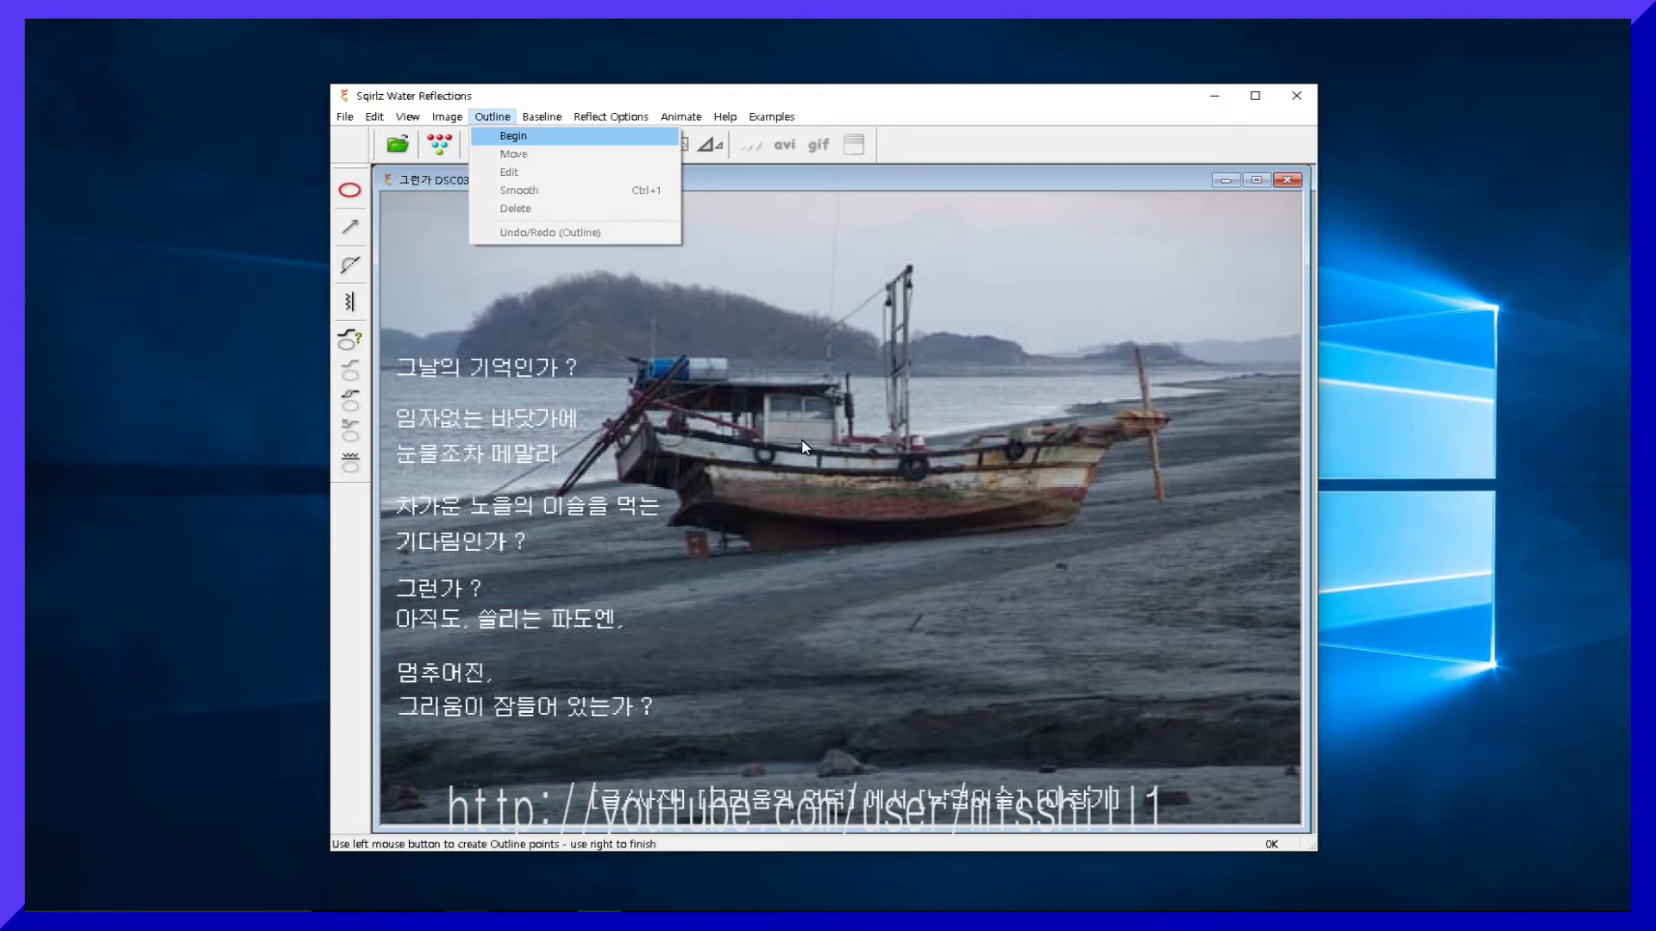
key("Return")
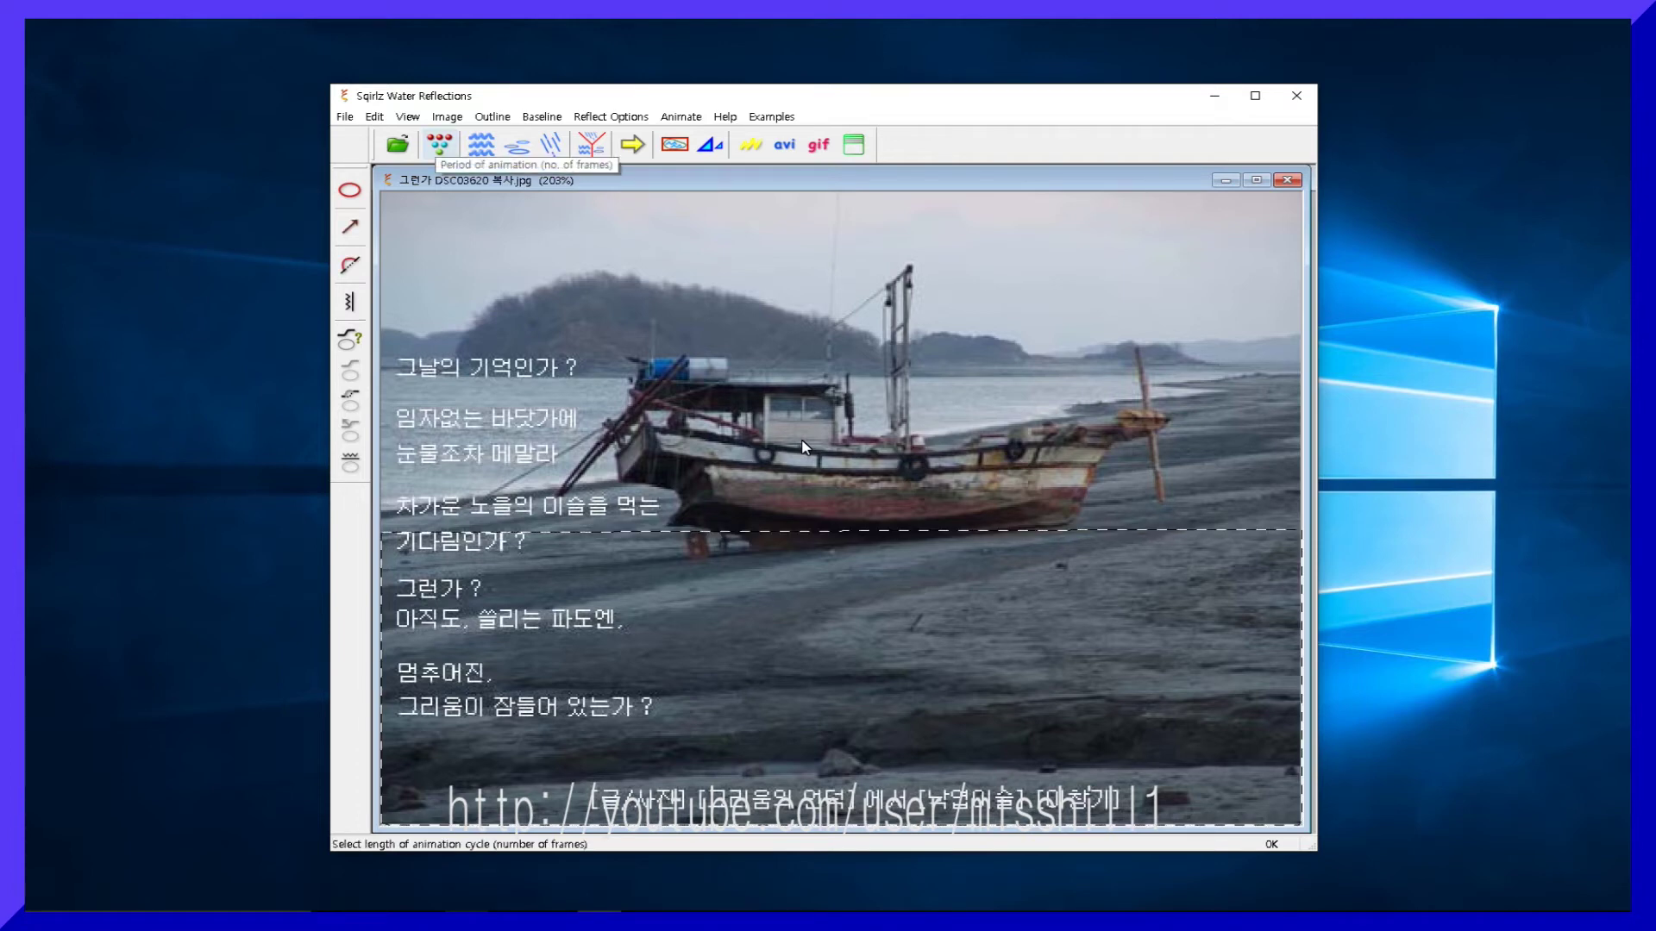
Set the animation period to 30 frames per cycle.
left_click(439, 144)
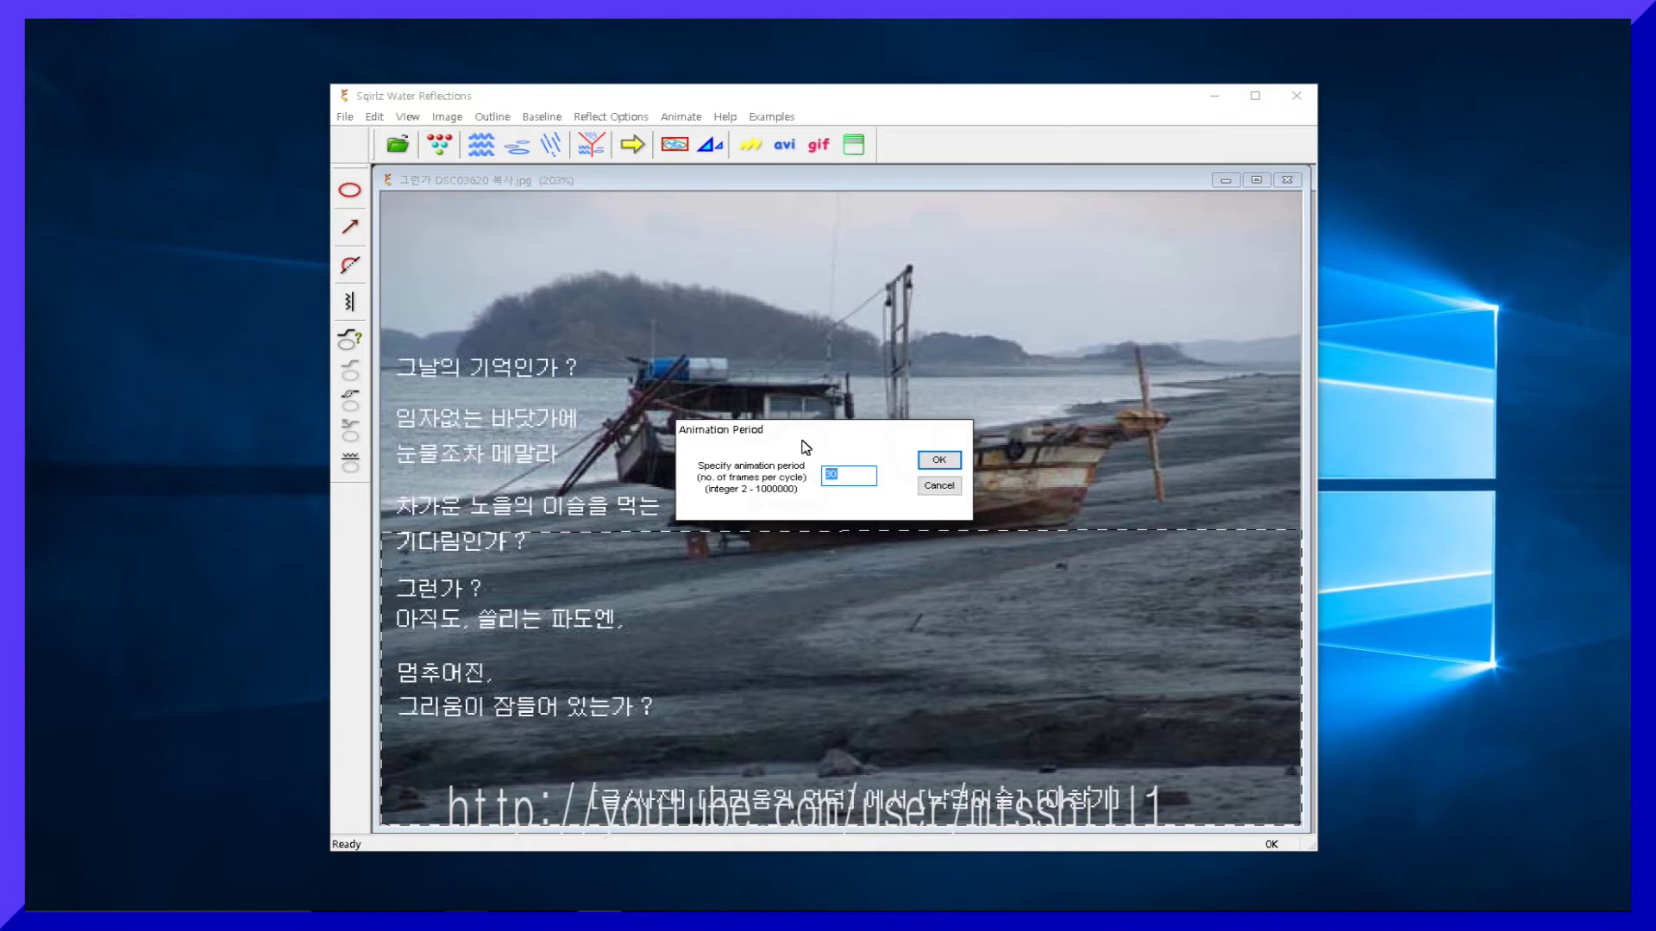
type("3")
key("shift+Home")
type("3")
key("Return")
Preview the Basic Ripples effect with motion type A, keeping the parameters dialog clear of the boat, and close the preview.
key("Return")
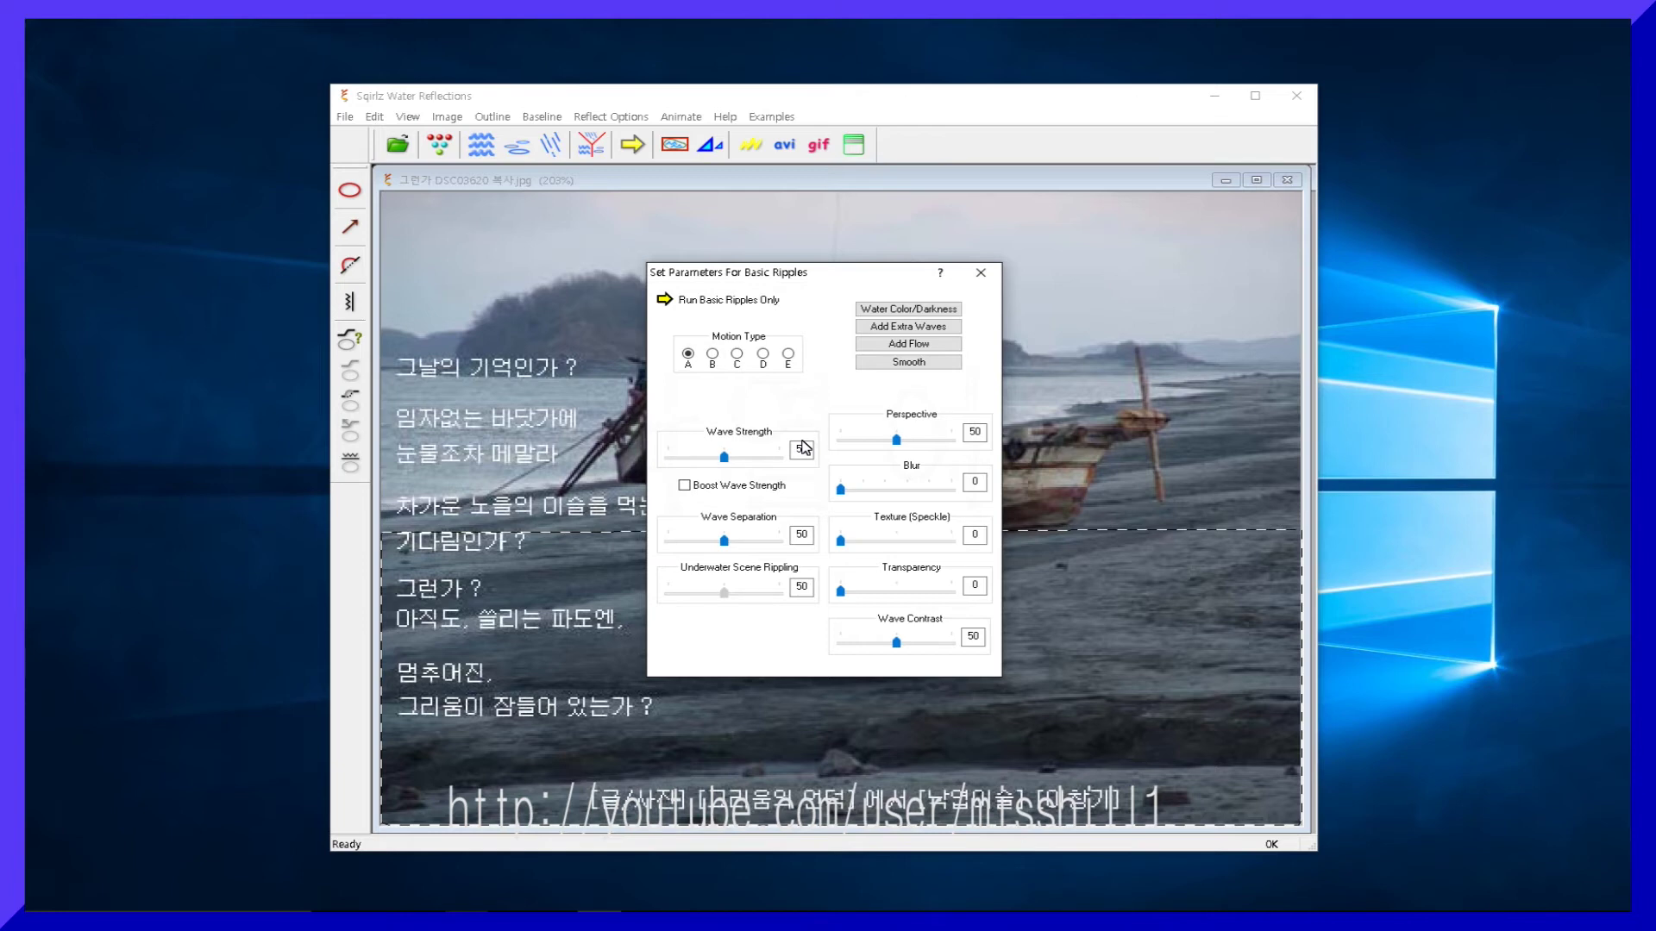
key("Return")
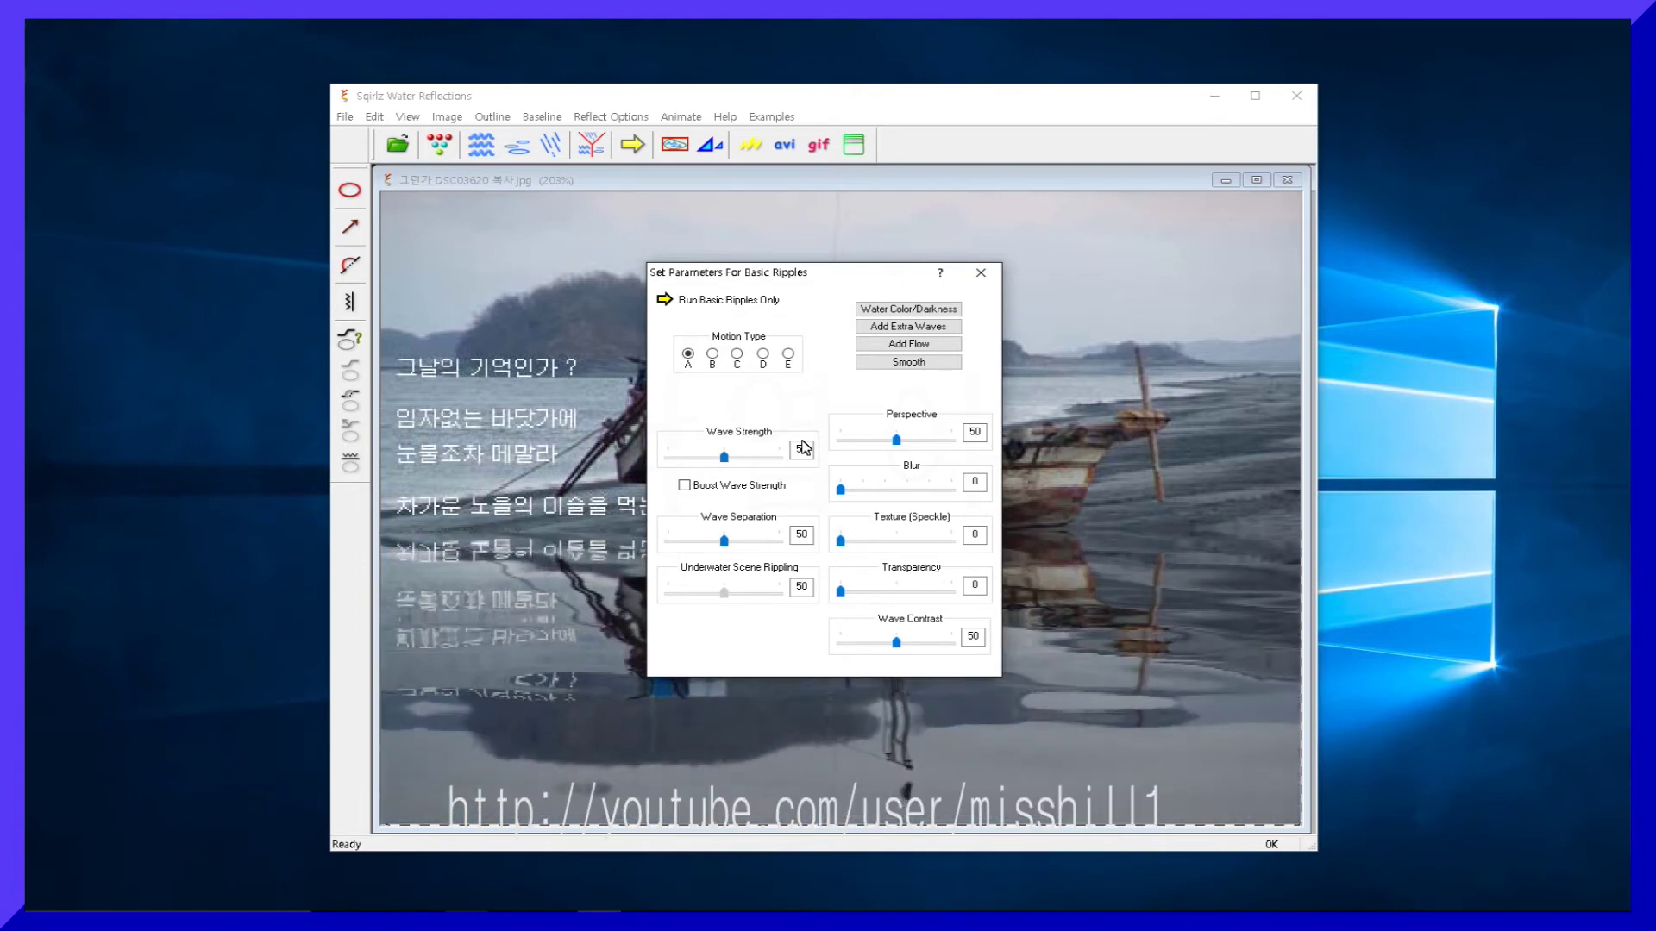
left_click_drag(775, 281, 1003, 218)
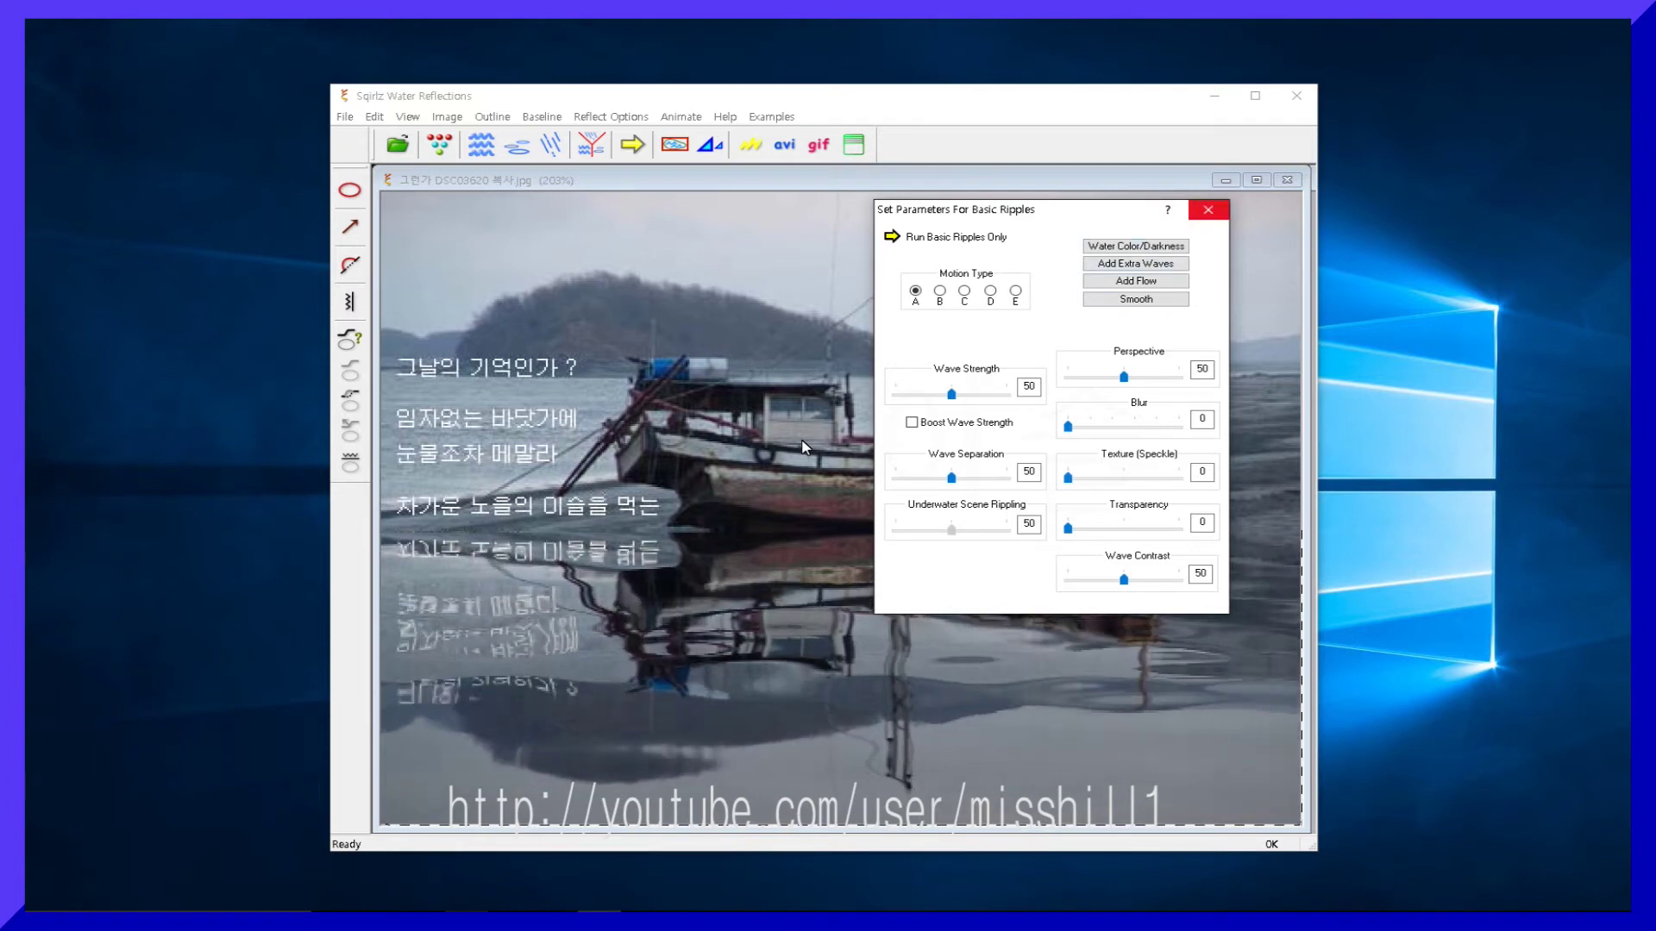
key("Escape")
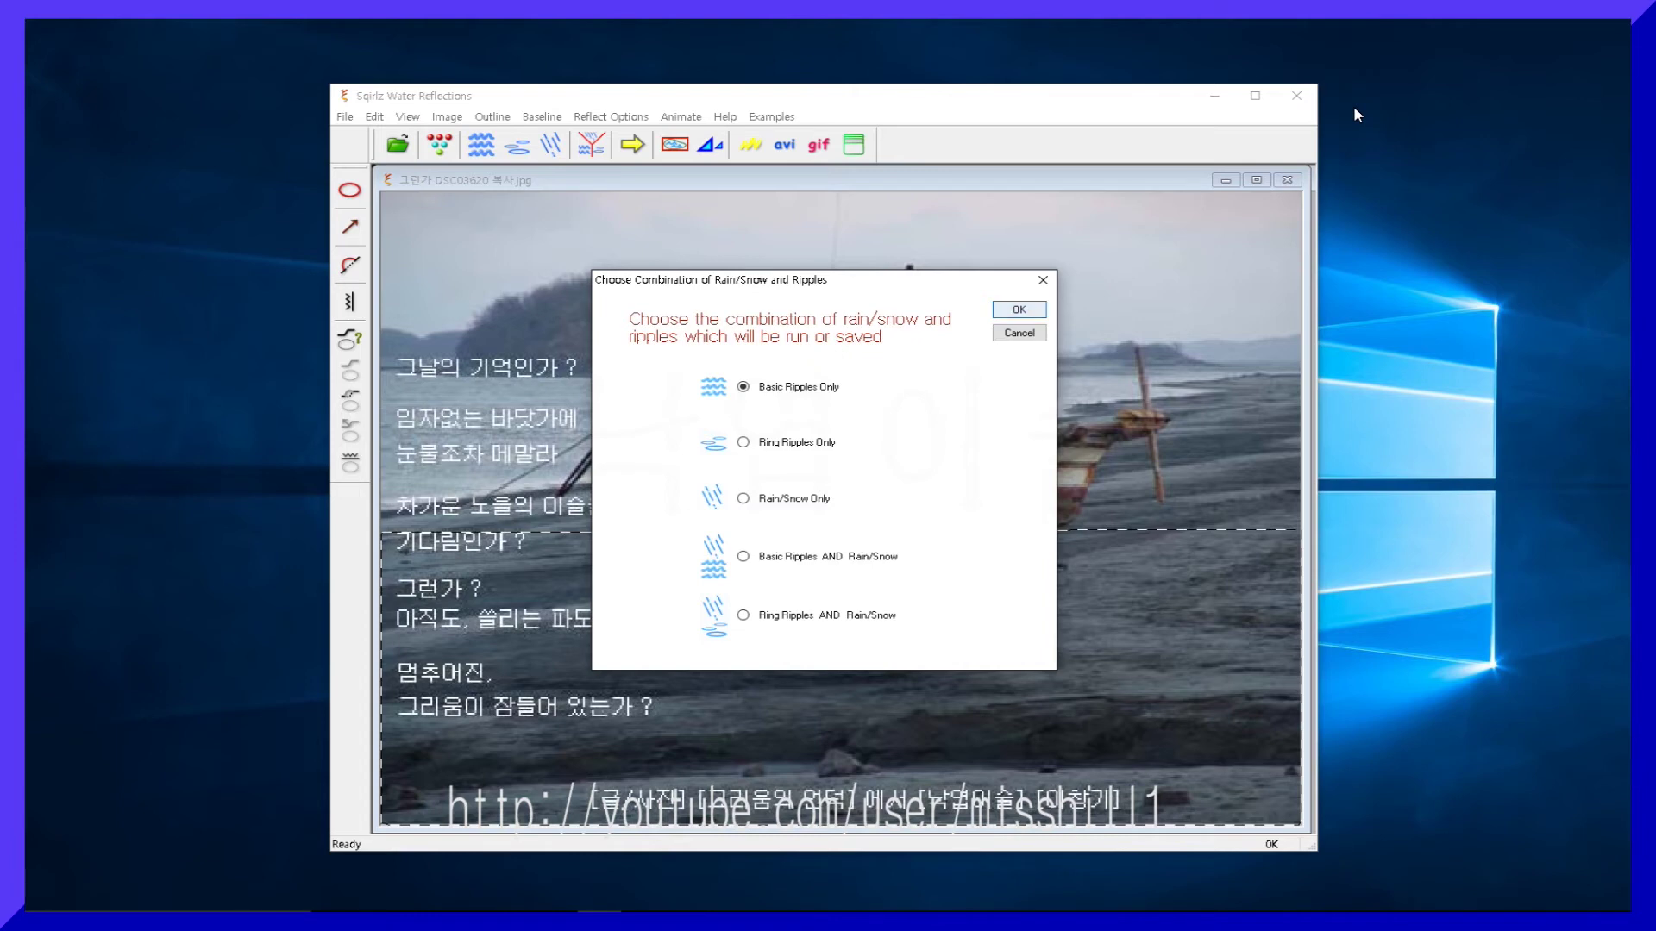
Choose Basic Ripples Only for the AVI export and the sqirlzwater folder on drive 1111 (H:) as destination.
key("Return")
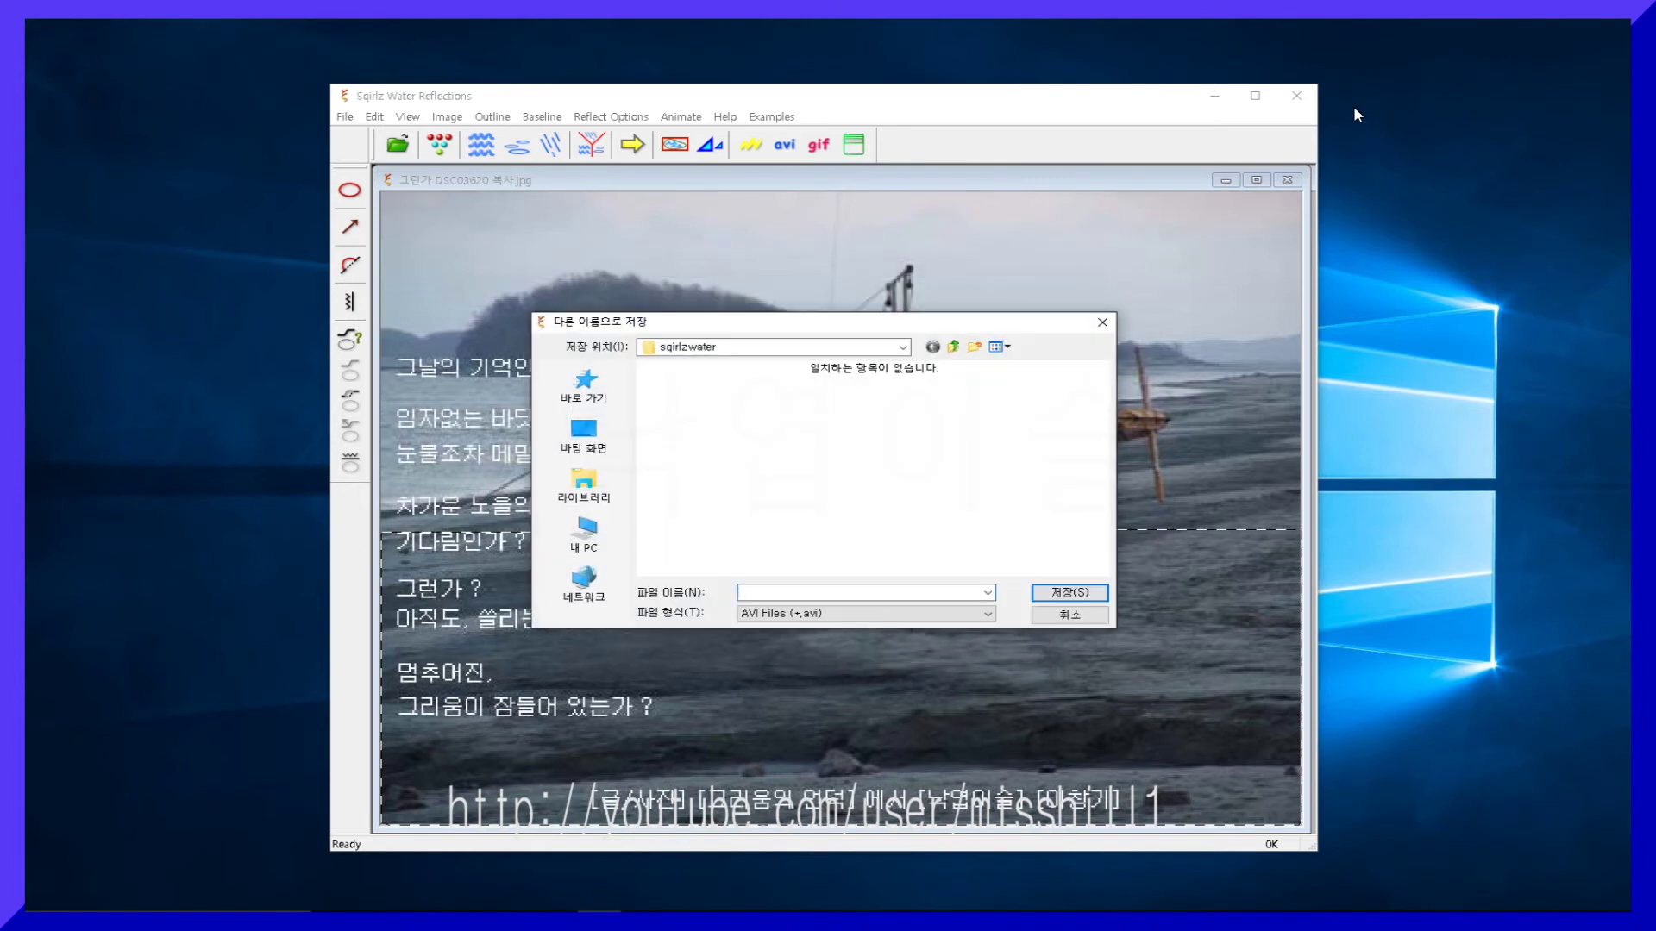
key("alt+Down")
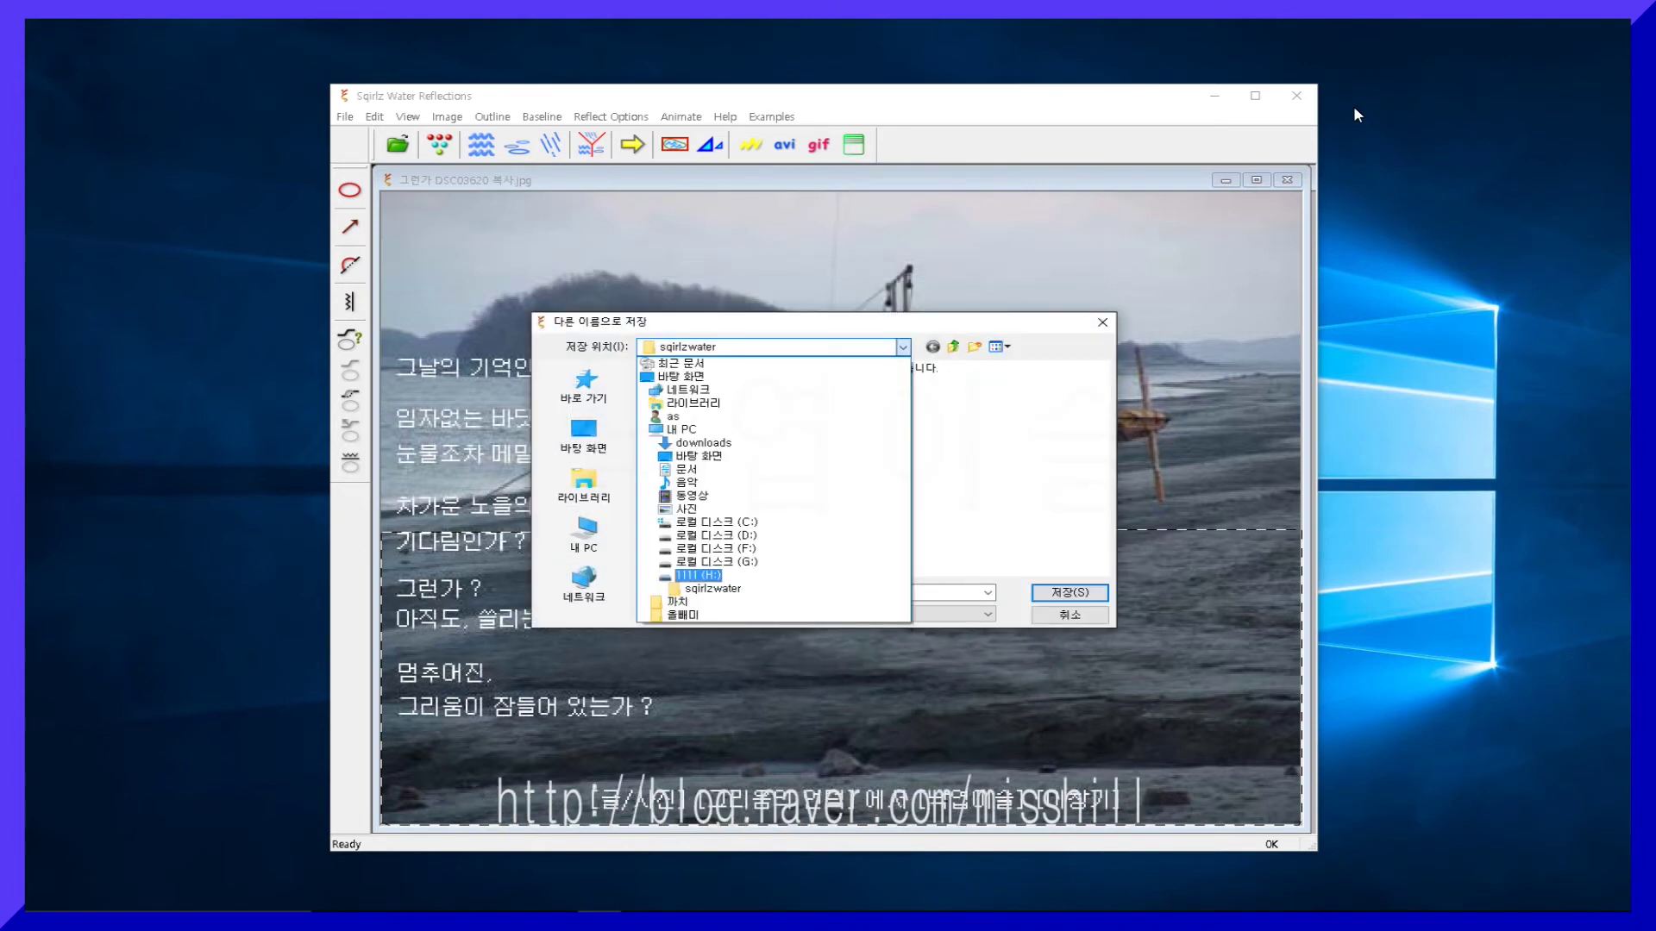
key("Return")
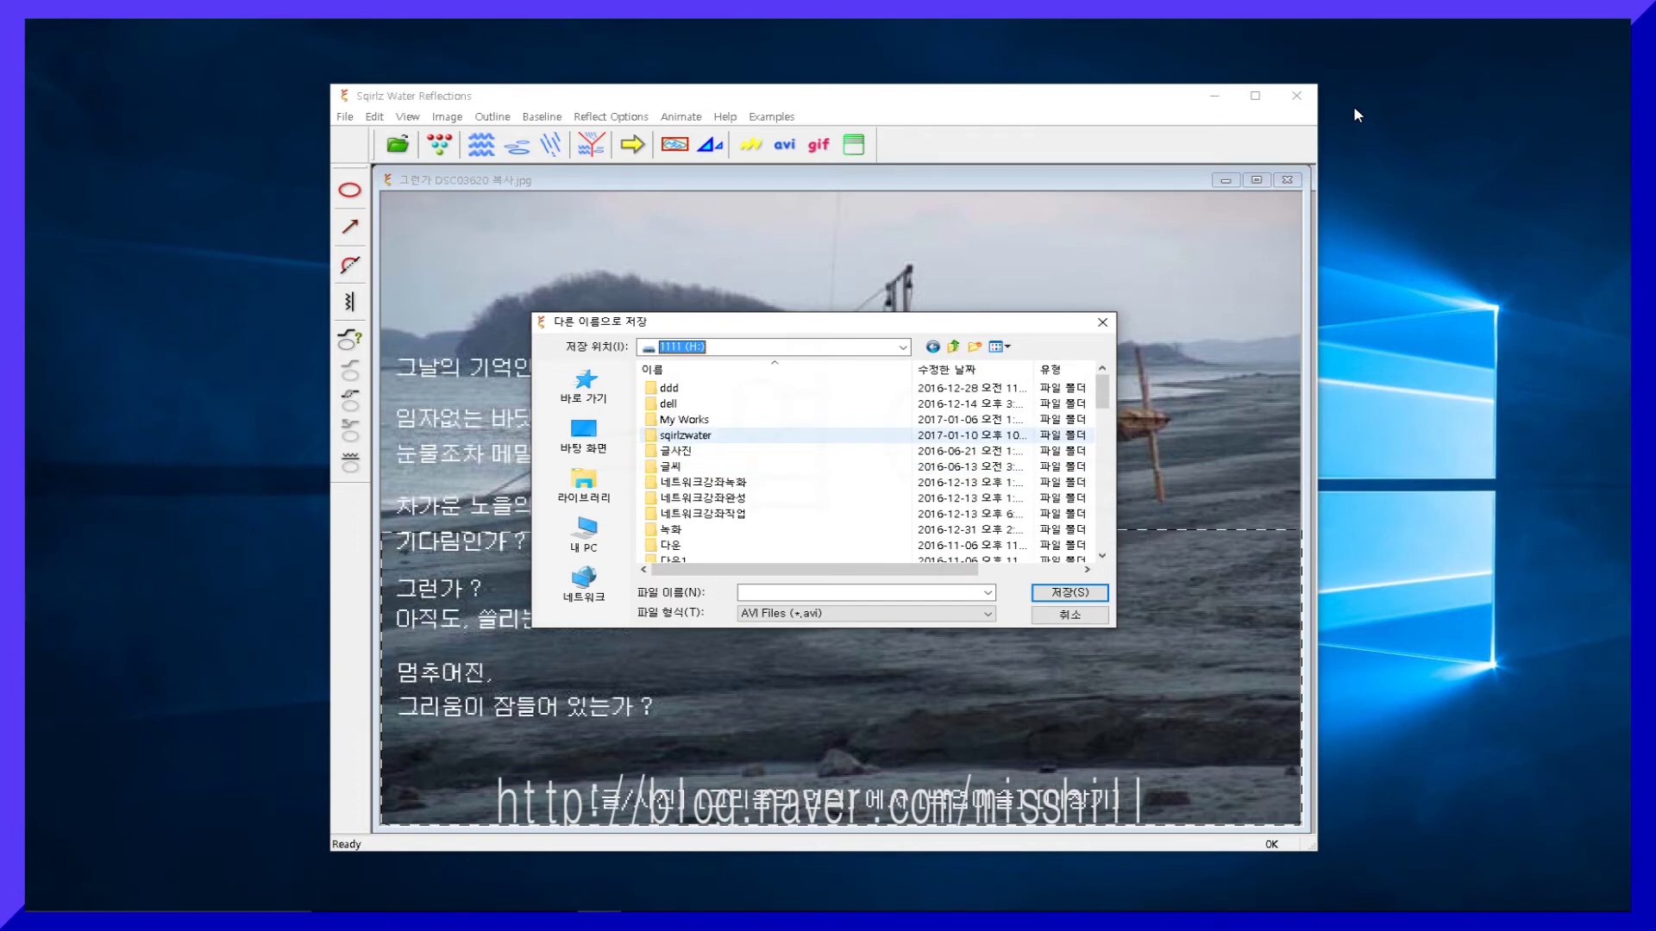
key("Tab")
key("Return")
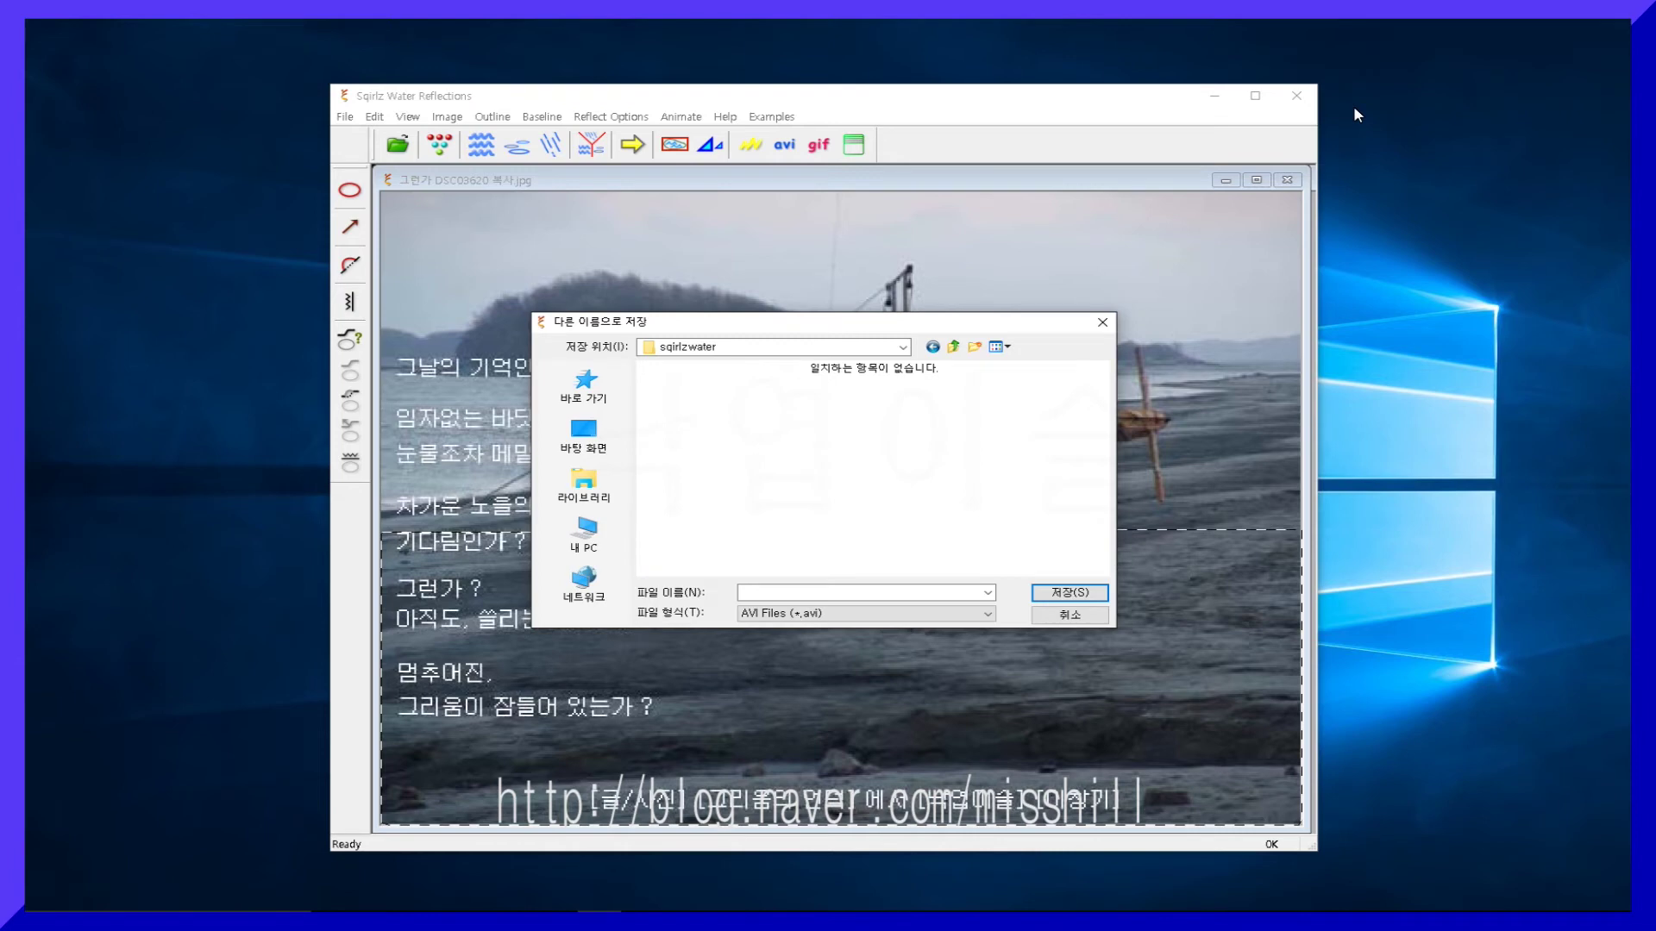
Name the AVI file 그런가 and save it.
key("Tab")
type("rmfl")
key("BackSpace")
key("BackSpace")
key("BackSpace")
key("BackSpace")
type("그런가")
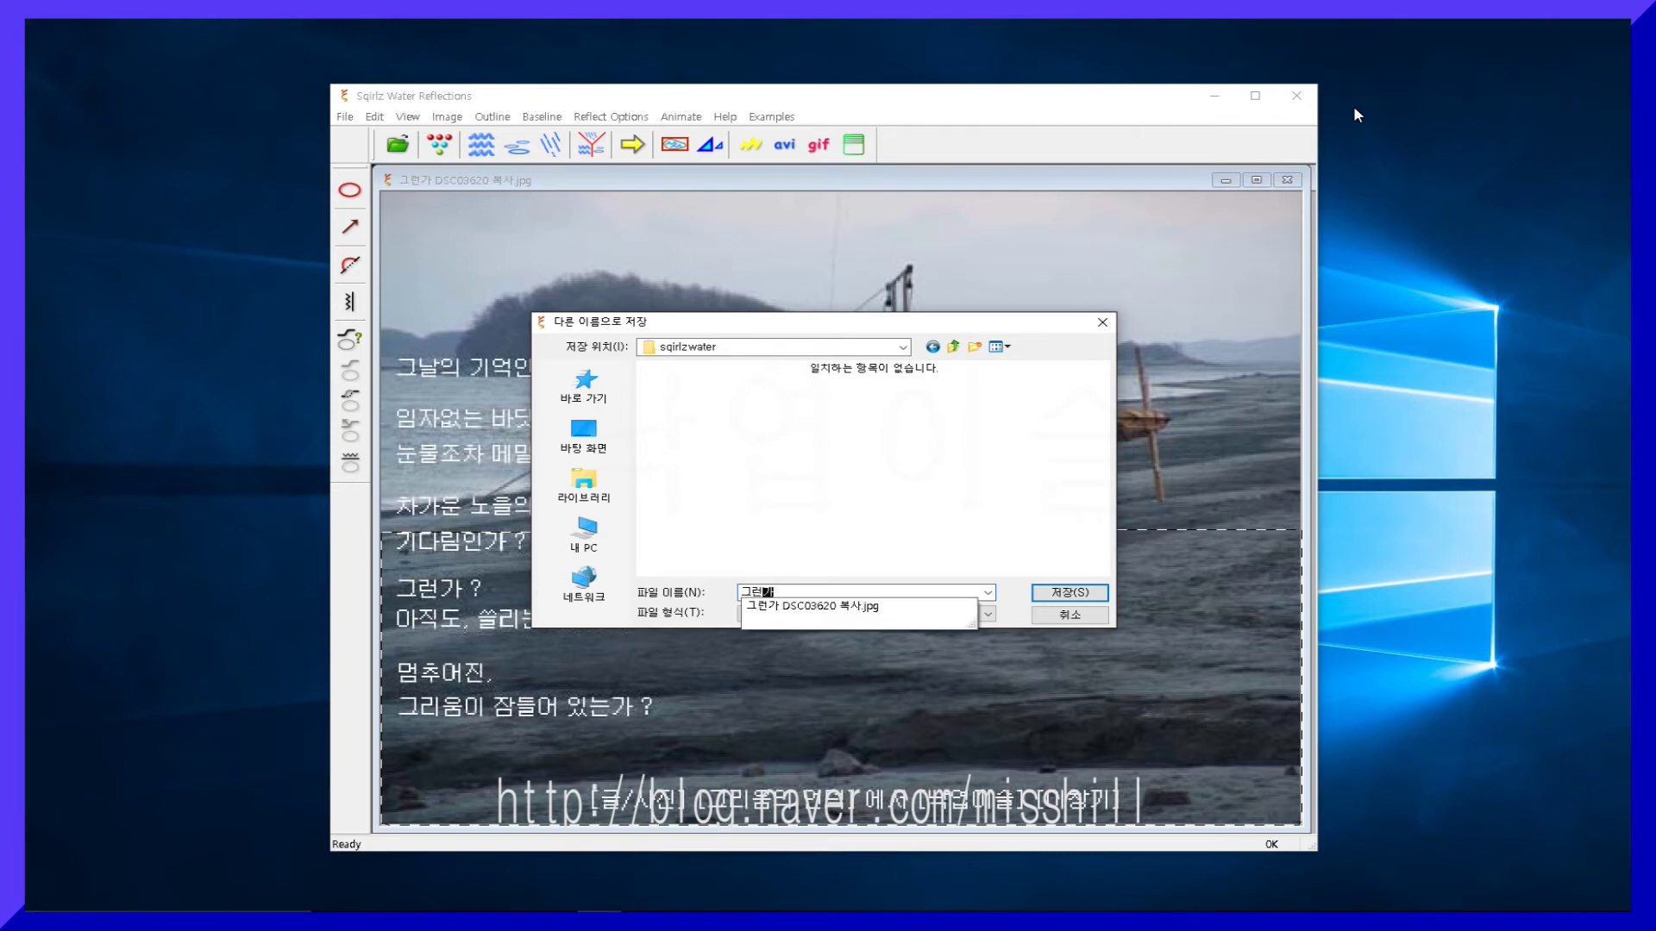
key("BackSpace")
type("개")
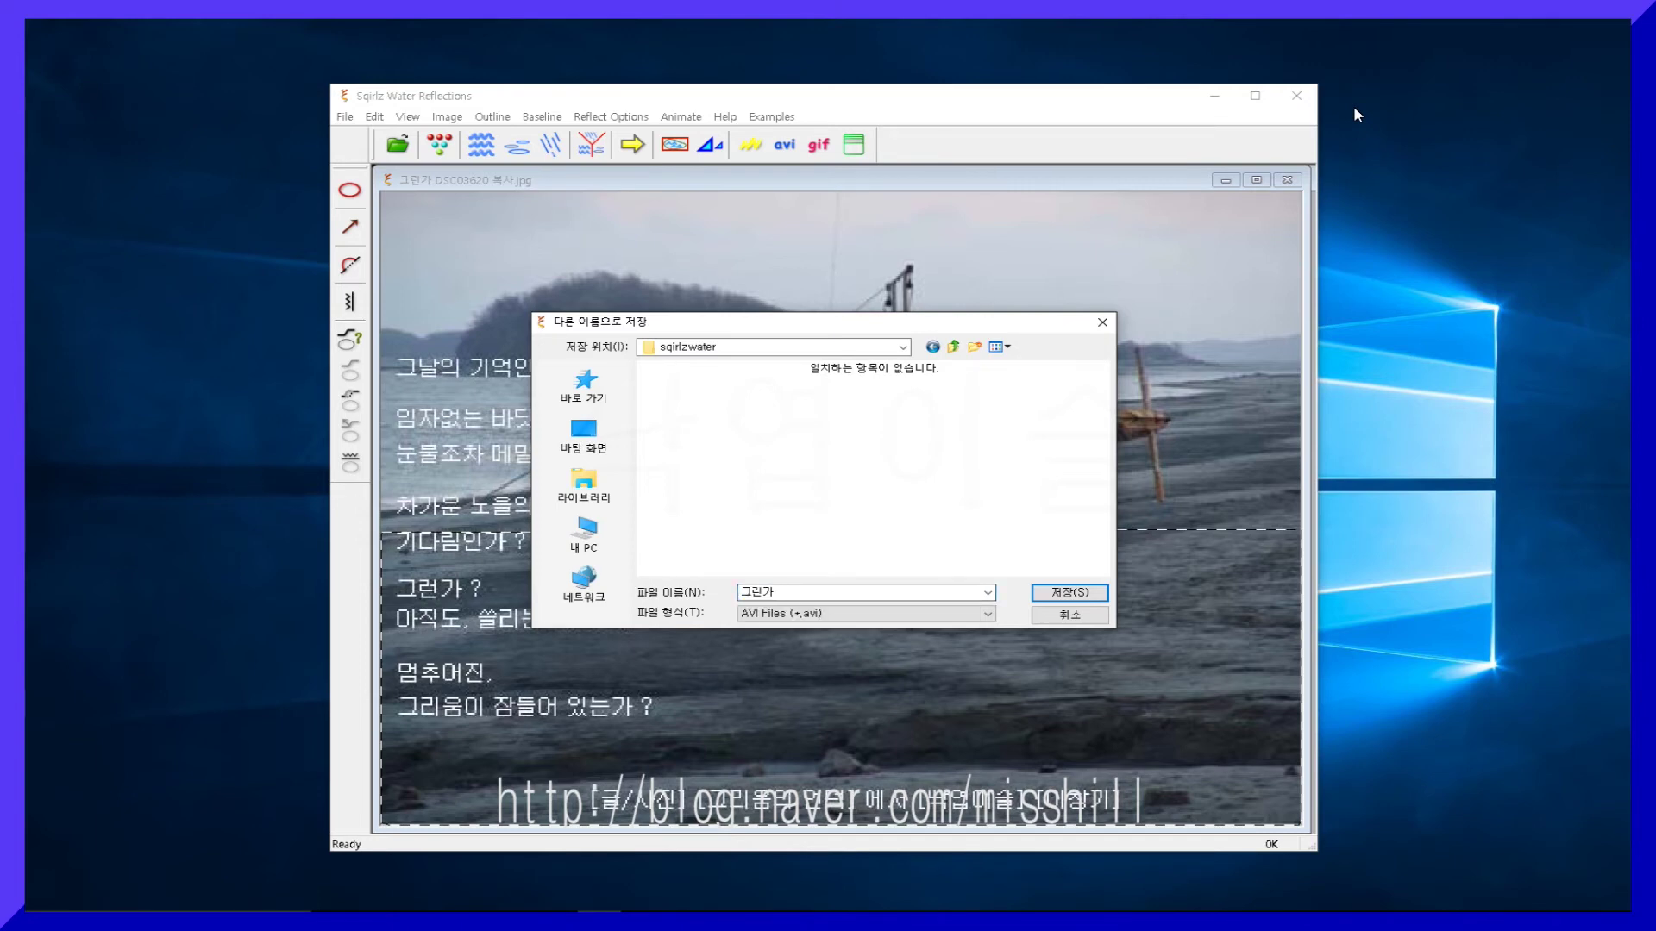
key("BackSpace")
type("가")
key("Return")
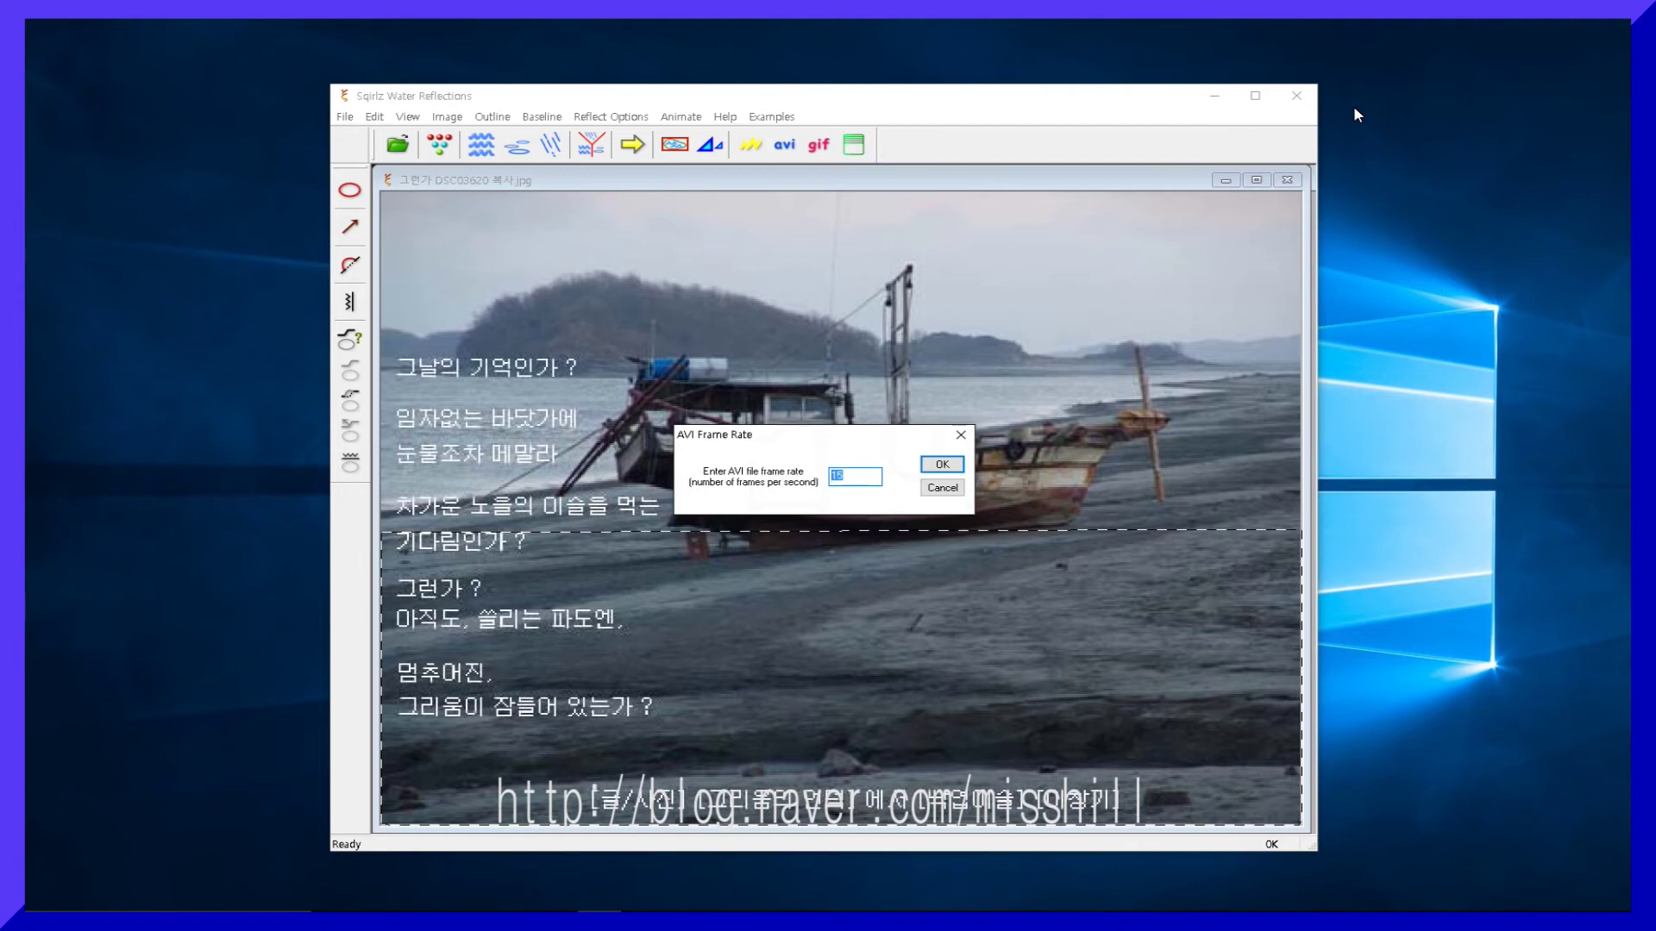
Export the AVI at 30 frames per second with full frames and no compression.
type("30")
key("Return")
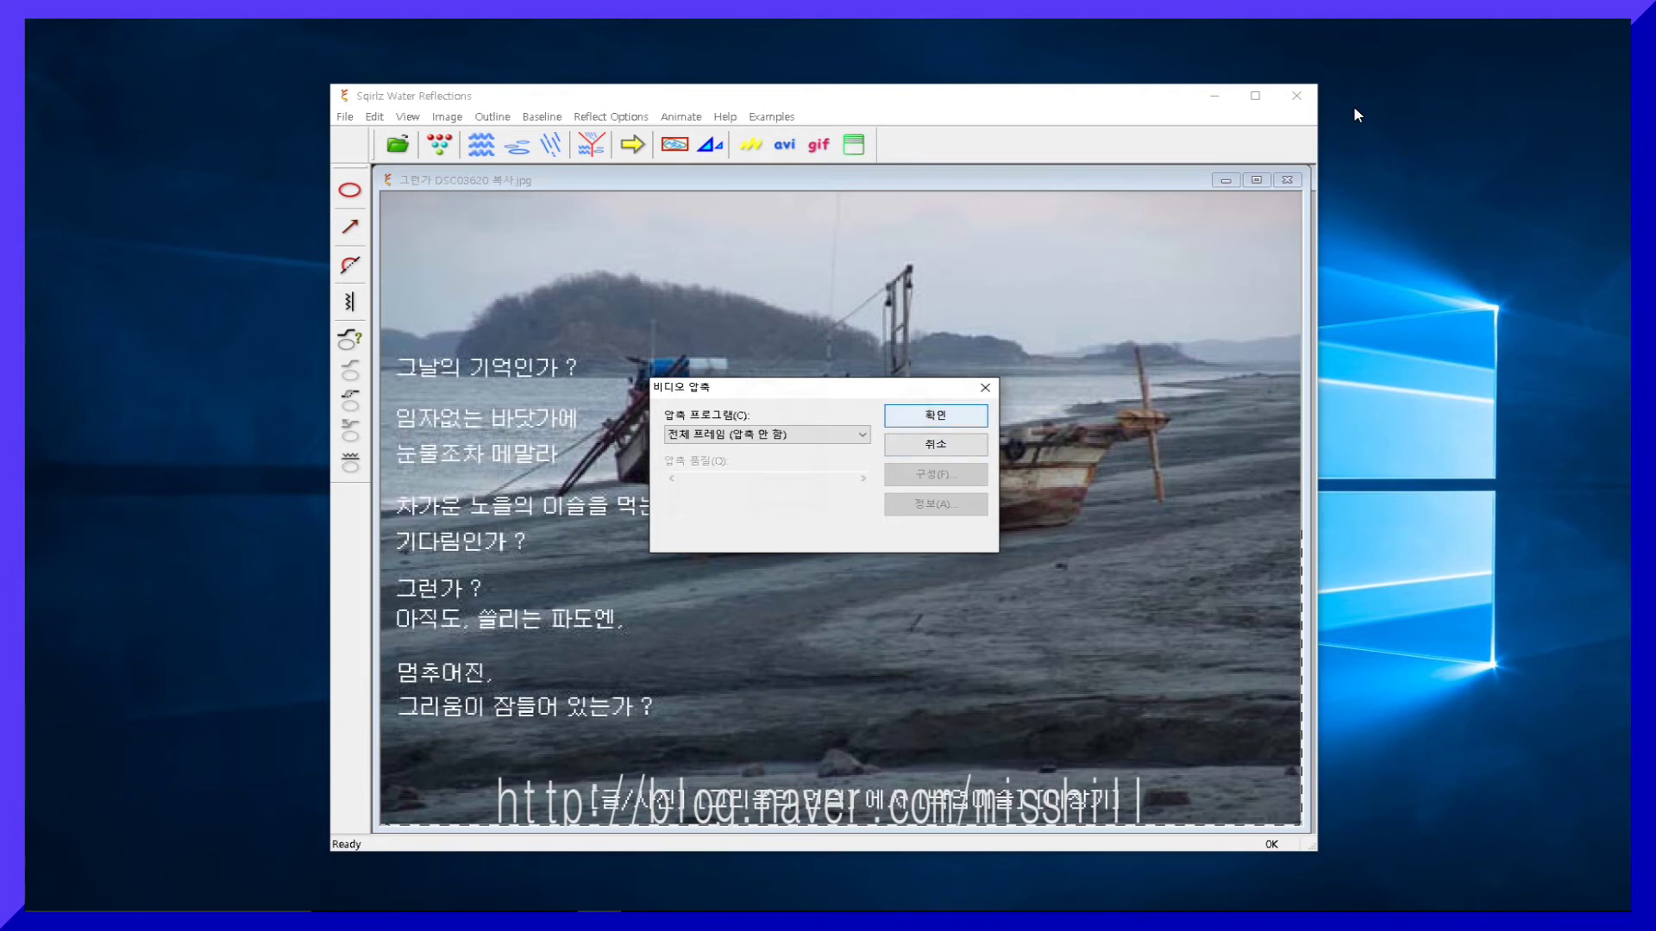
key("Return")
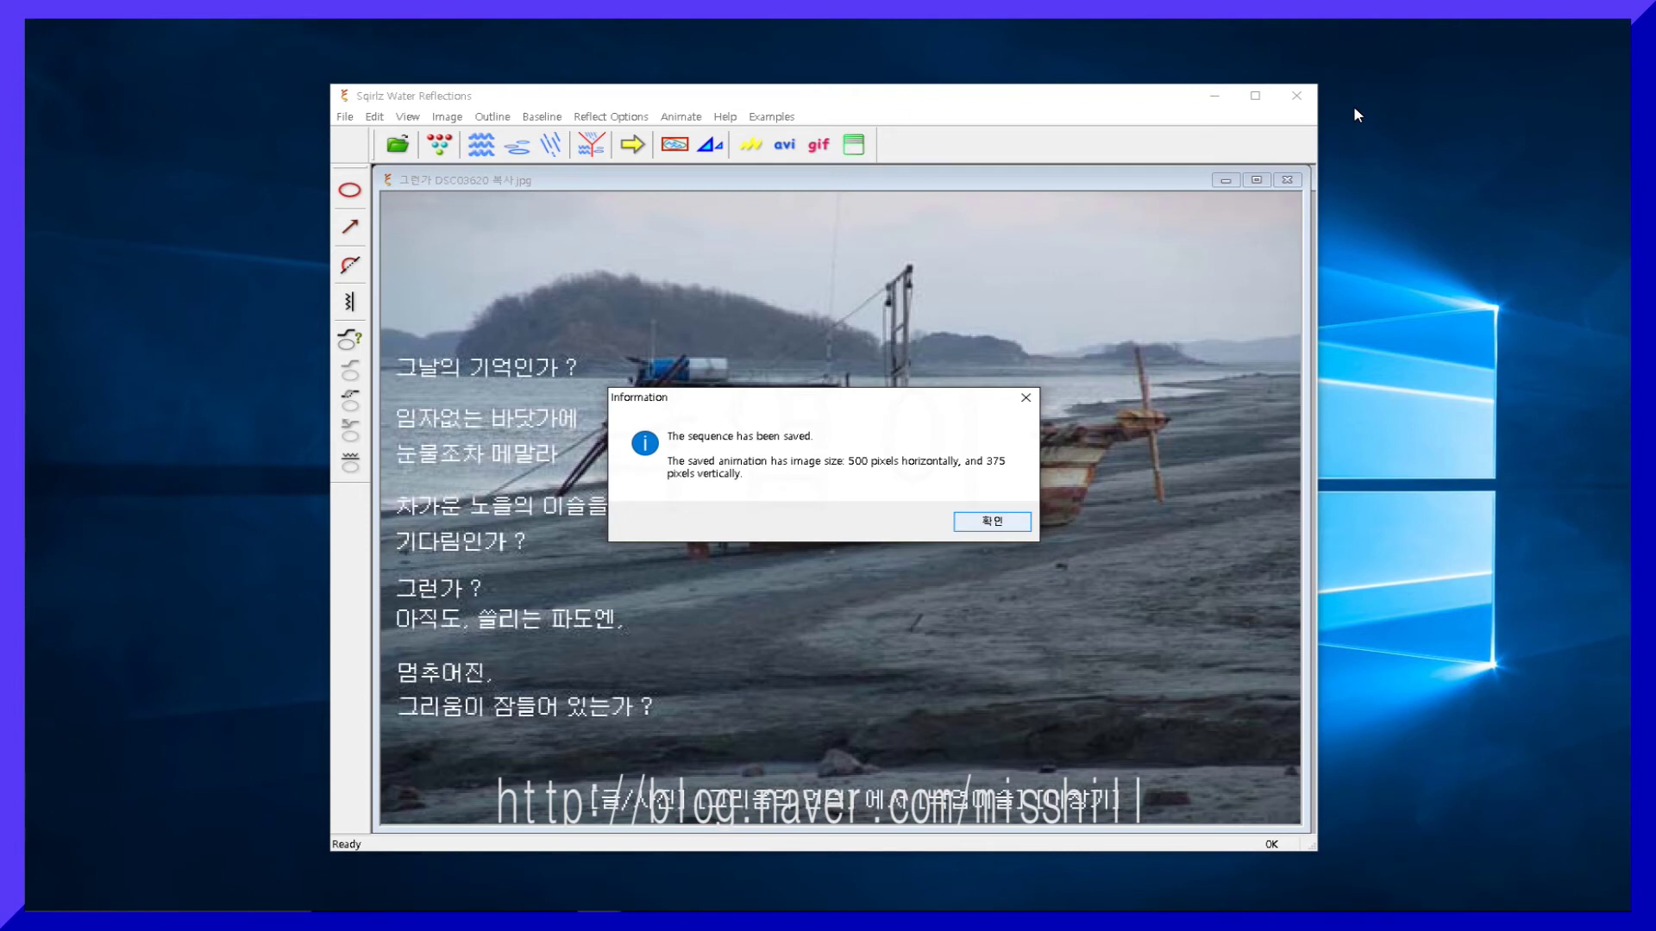
key("Return")
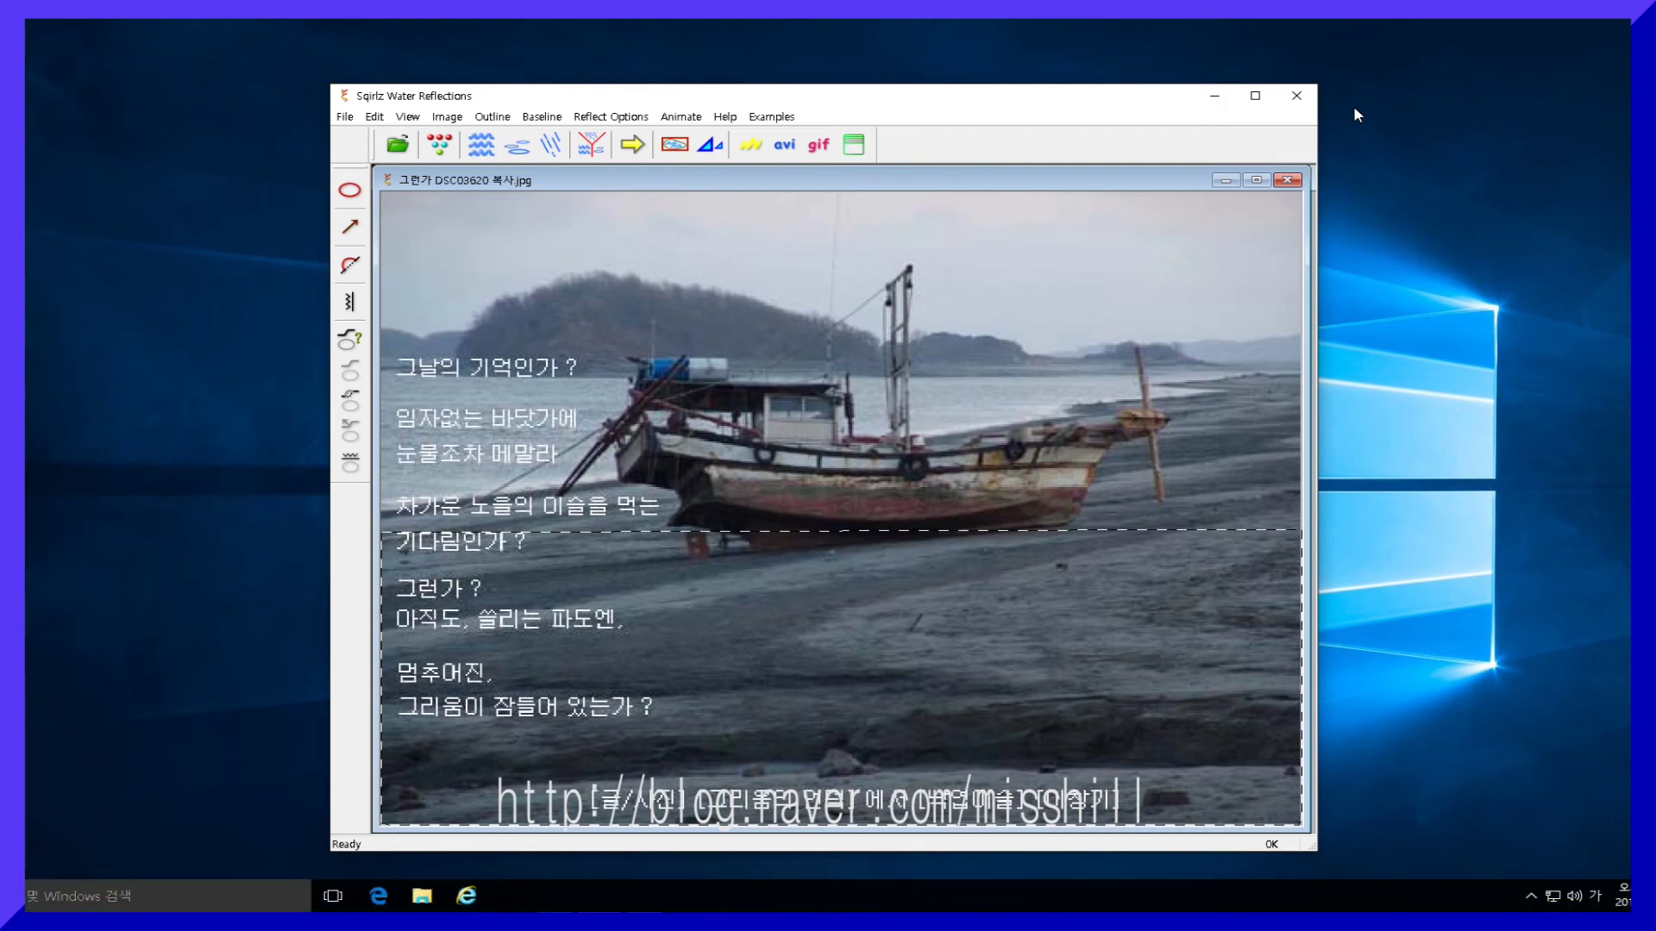
Switch to File Explorer and play 그런가.avi from the sqirlzwater folder on drive 1111 (H:) with GOM Player.
left_click(422, 898)
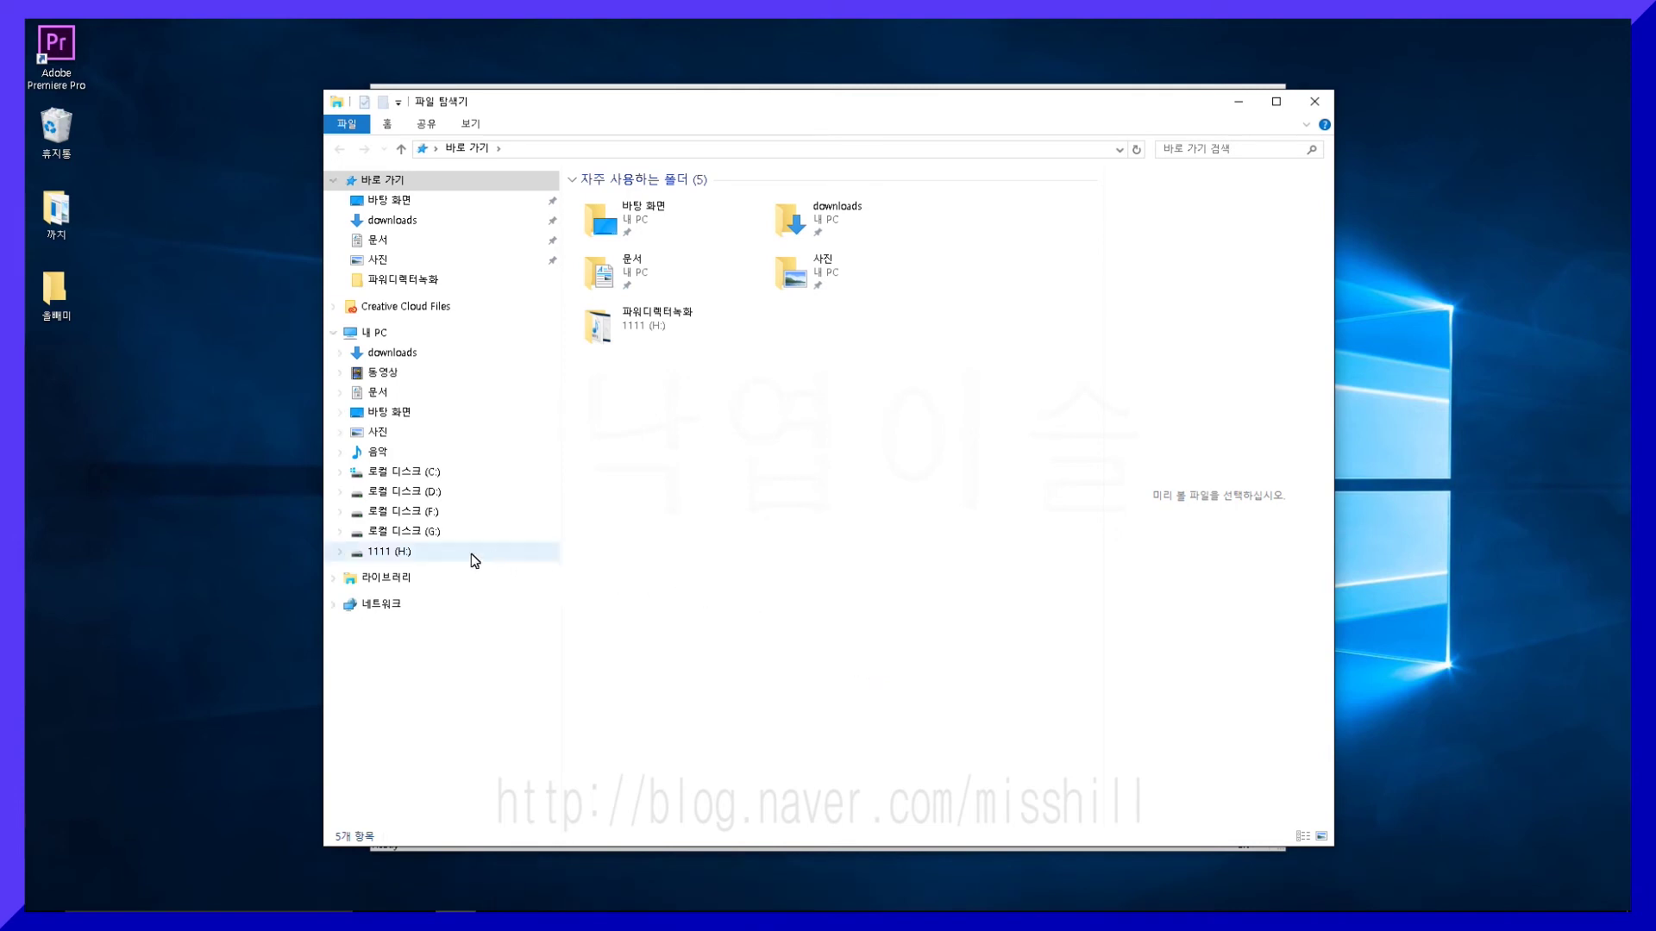
left_click(401, 552)
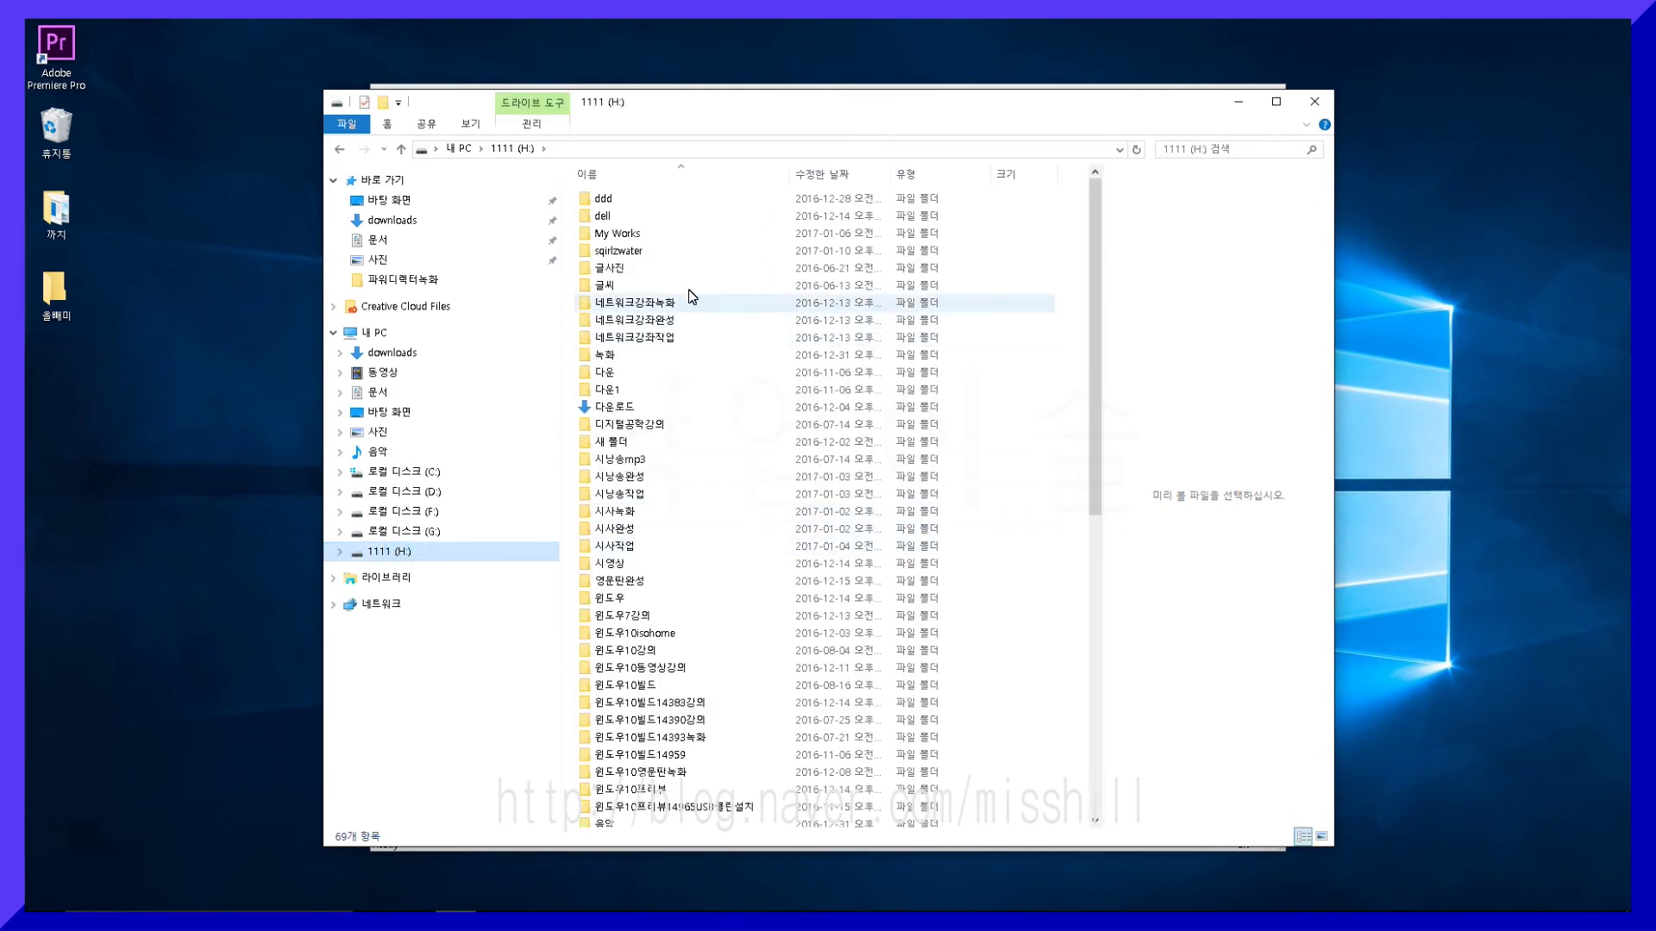
double_click(617, 251)
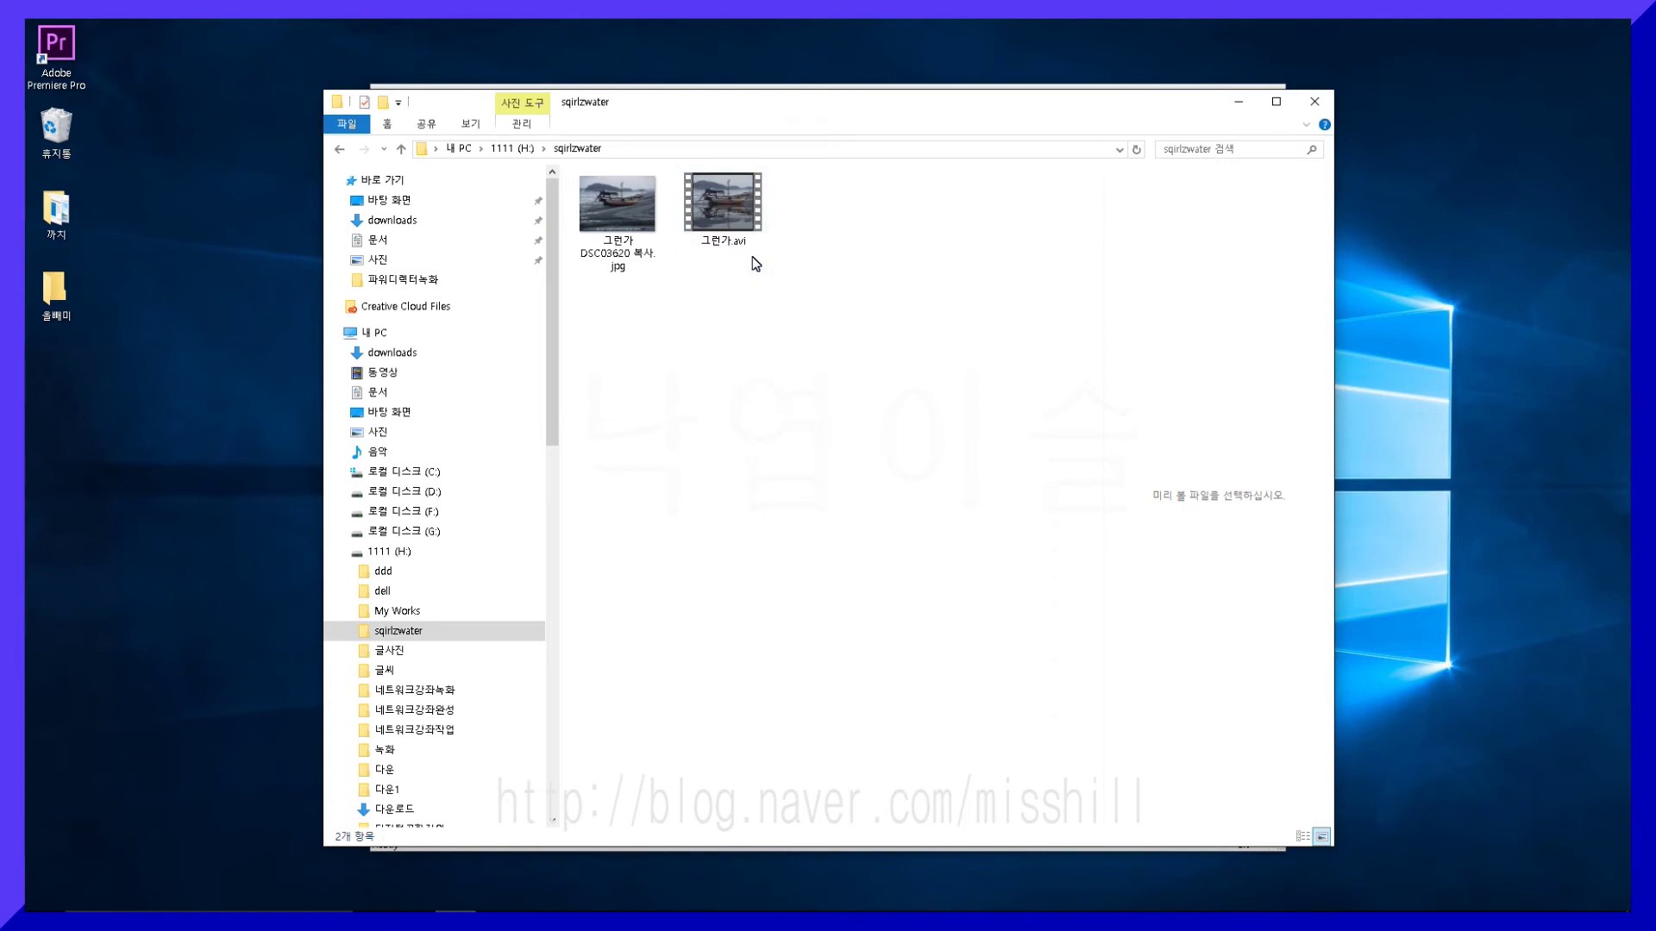
double_click(724, 214)
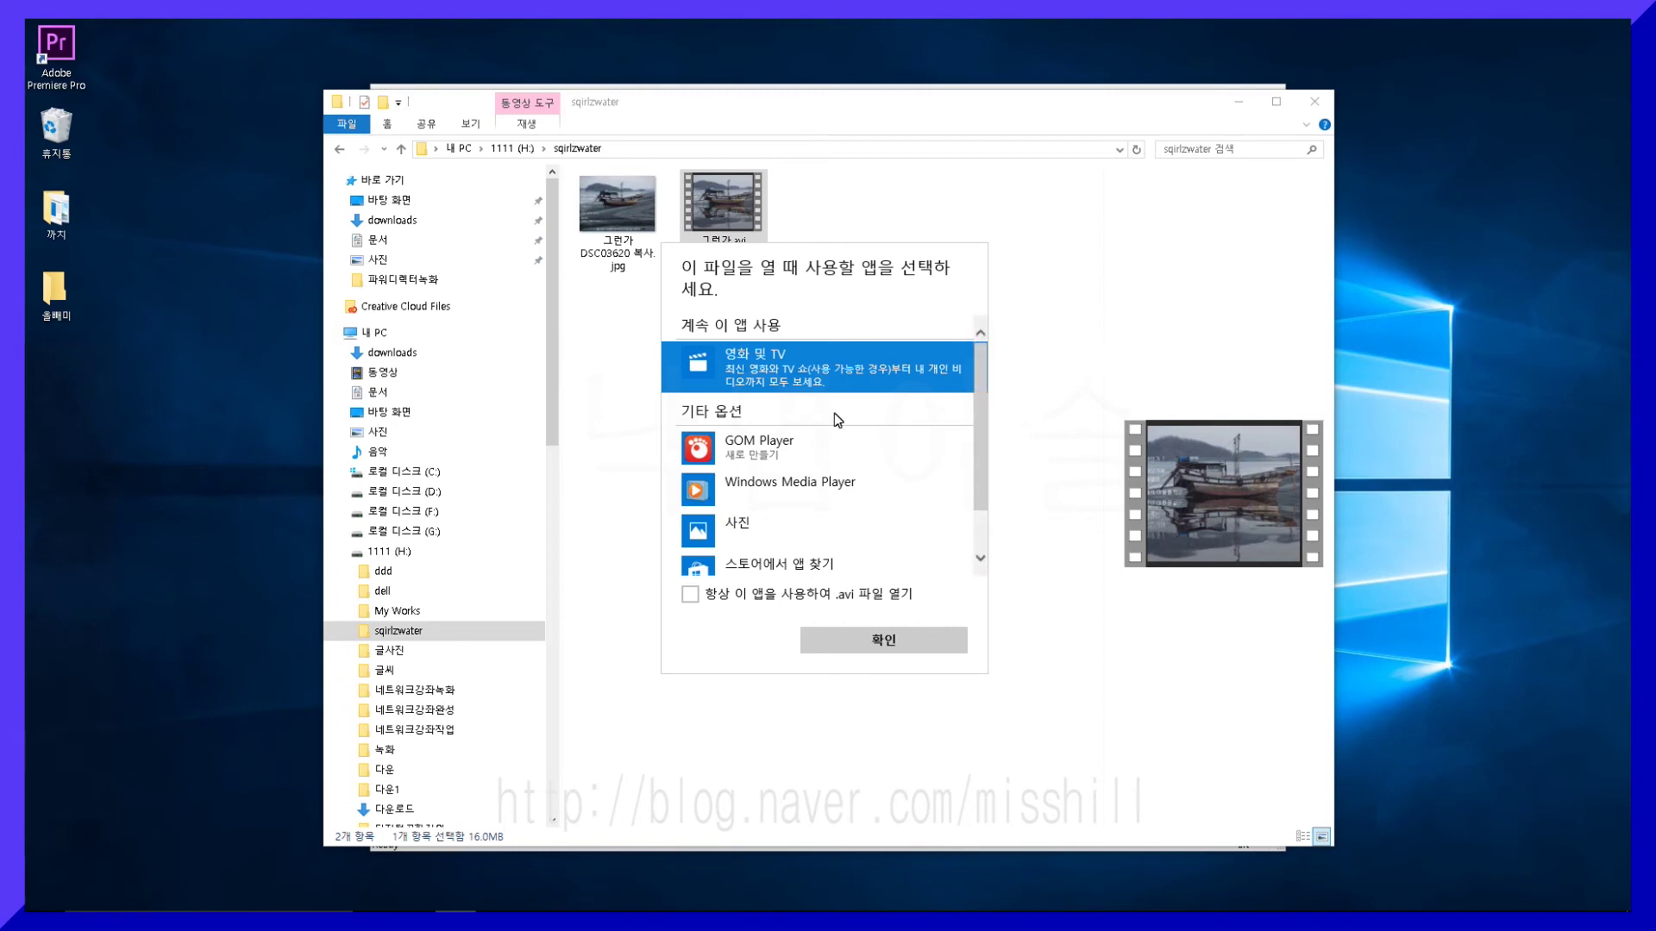
left_click(797, 456)
left_click(896, 643)
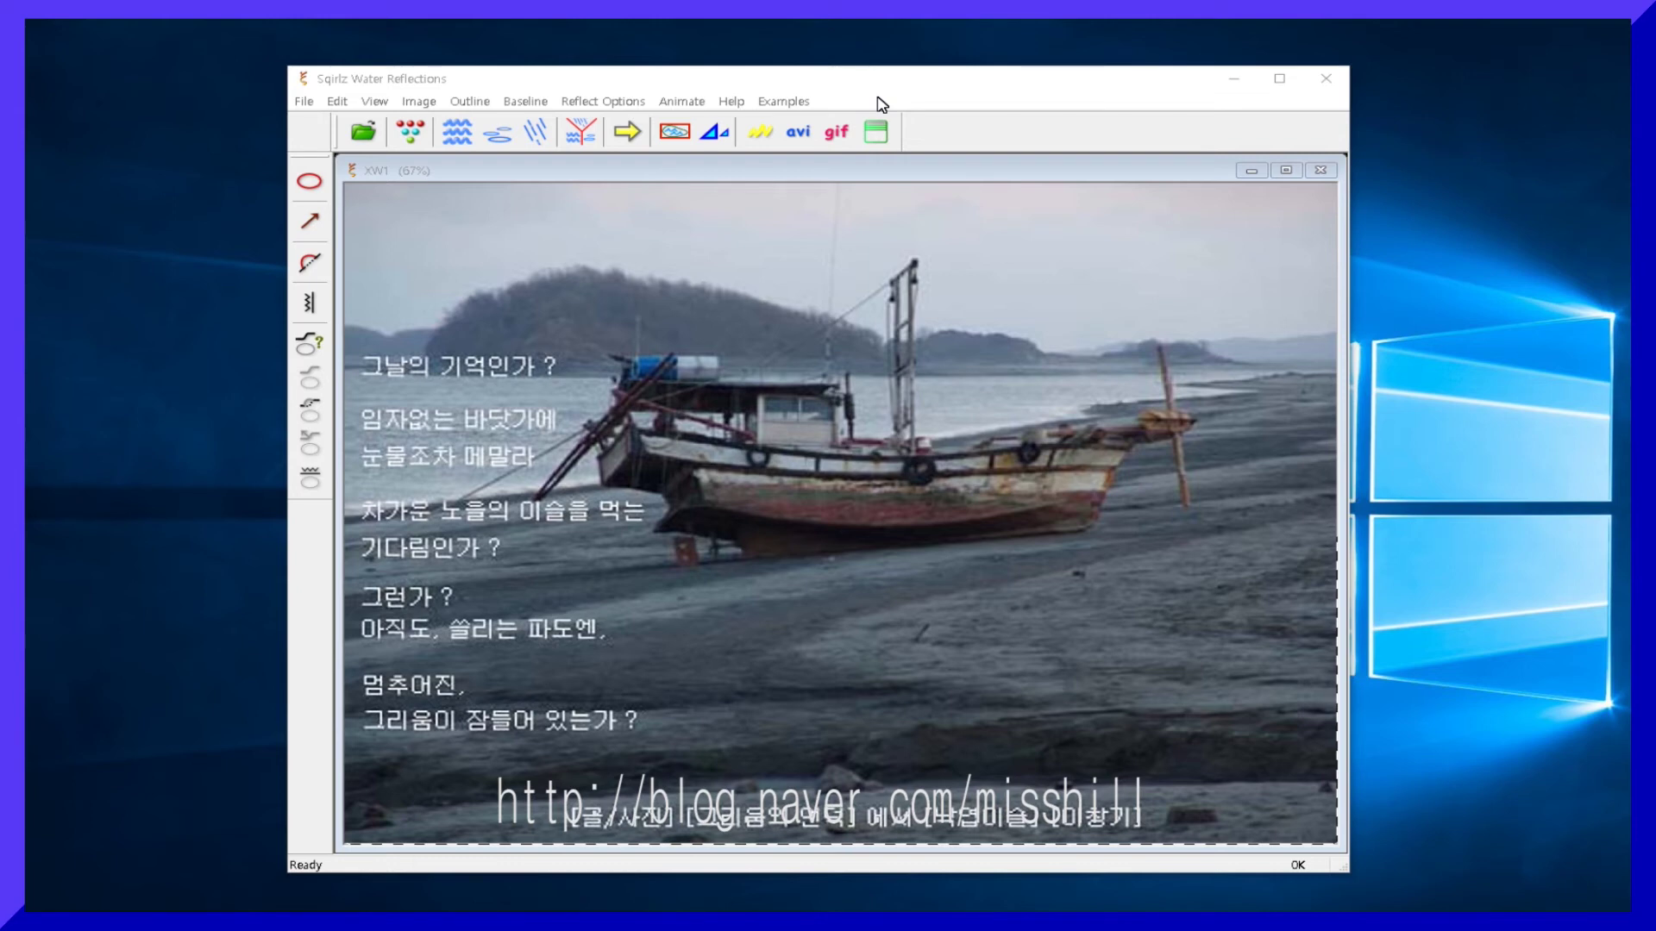
Start a GIF export of the animation using Basic Ripples Only.
left_click(875, 131)
left_click(1543, 582)
left_click(845, 140)
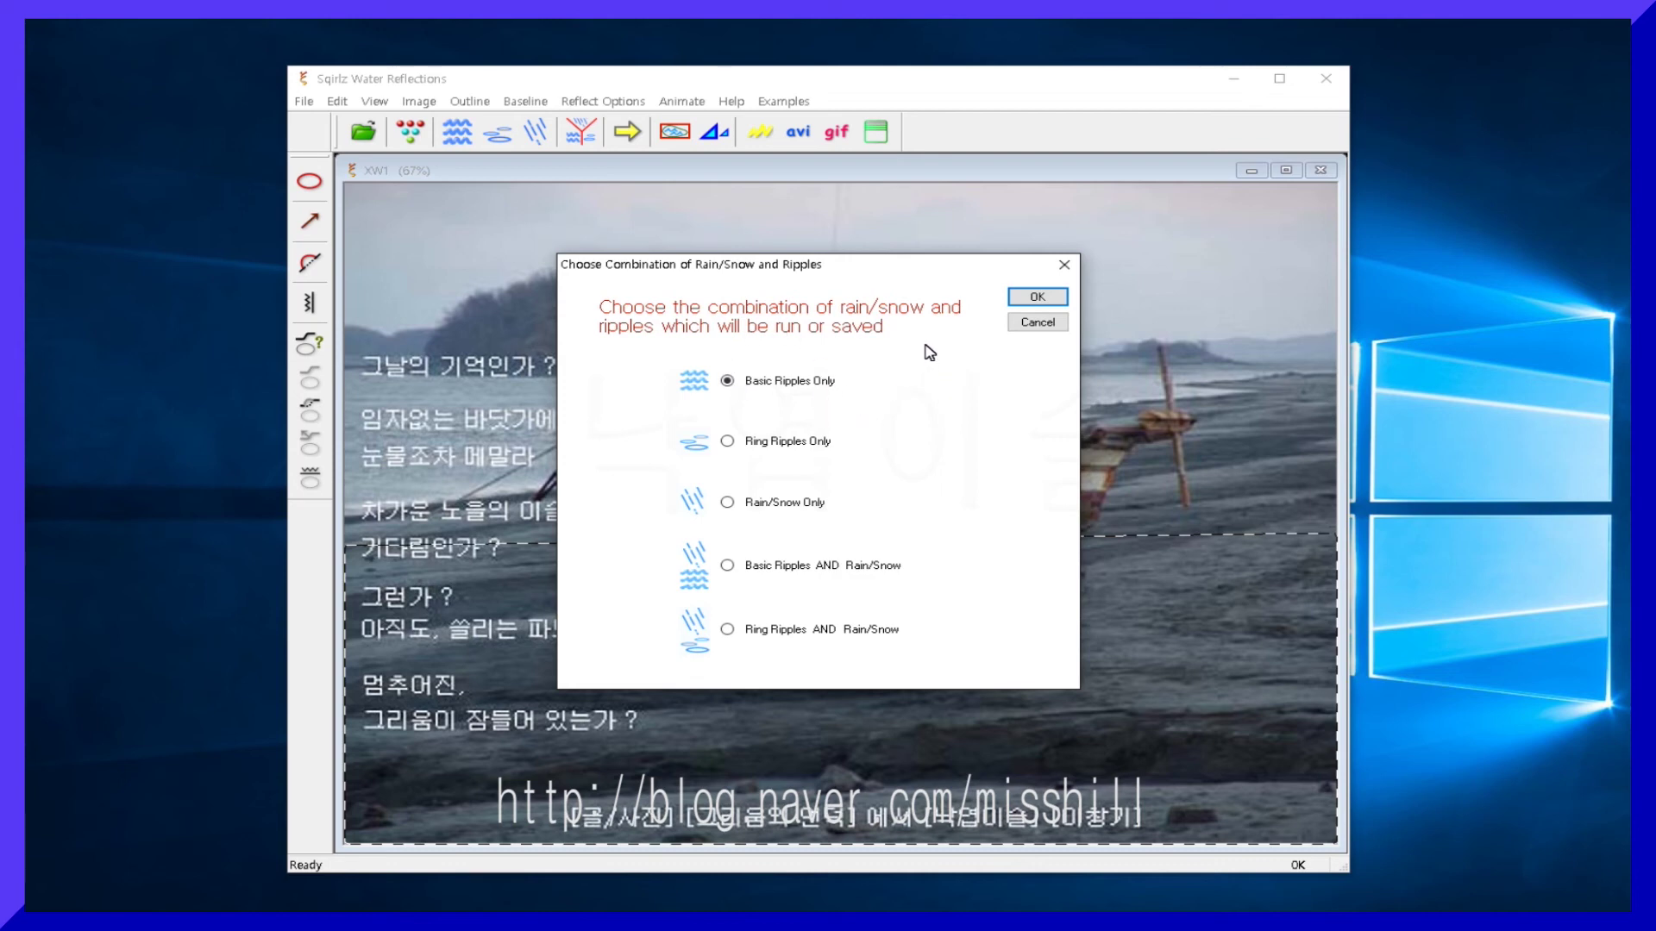
left_click(1039, 297)
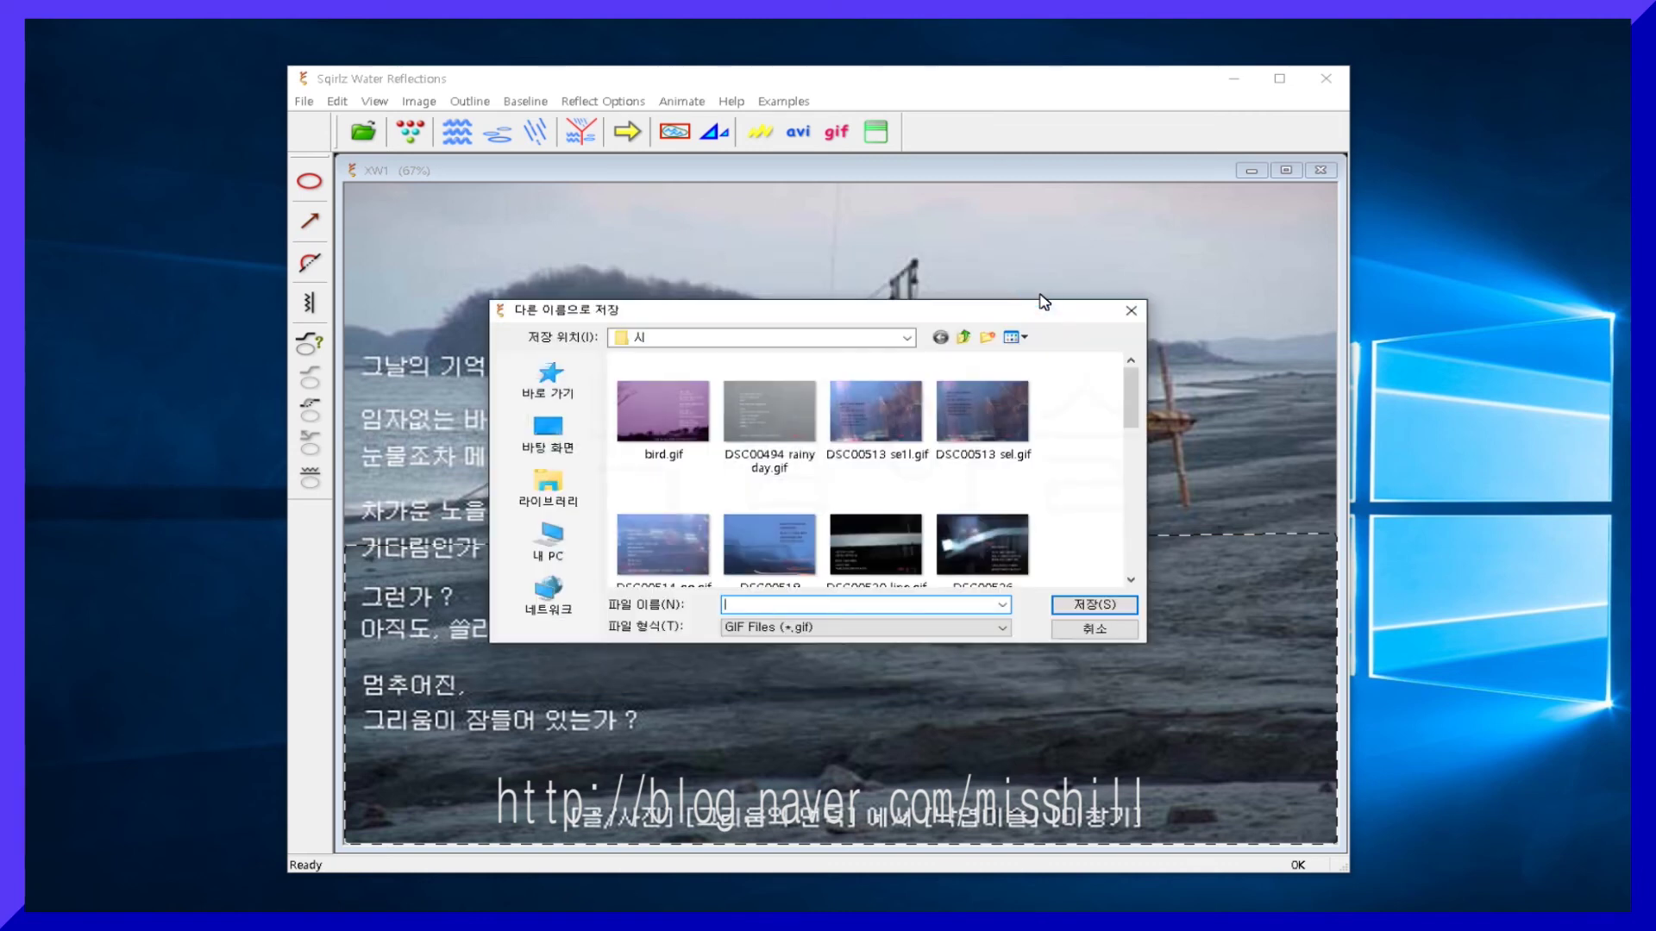
Choose the sqirlzwater자체영상 folder inside sqirlzwater on drive 1111 (H:) as the GIF's save location.
left_click(549, 542)
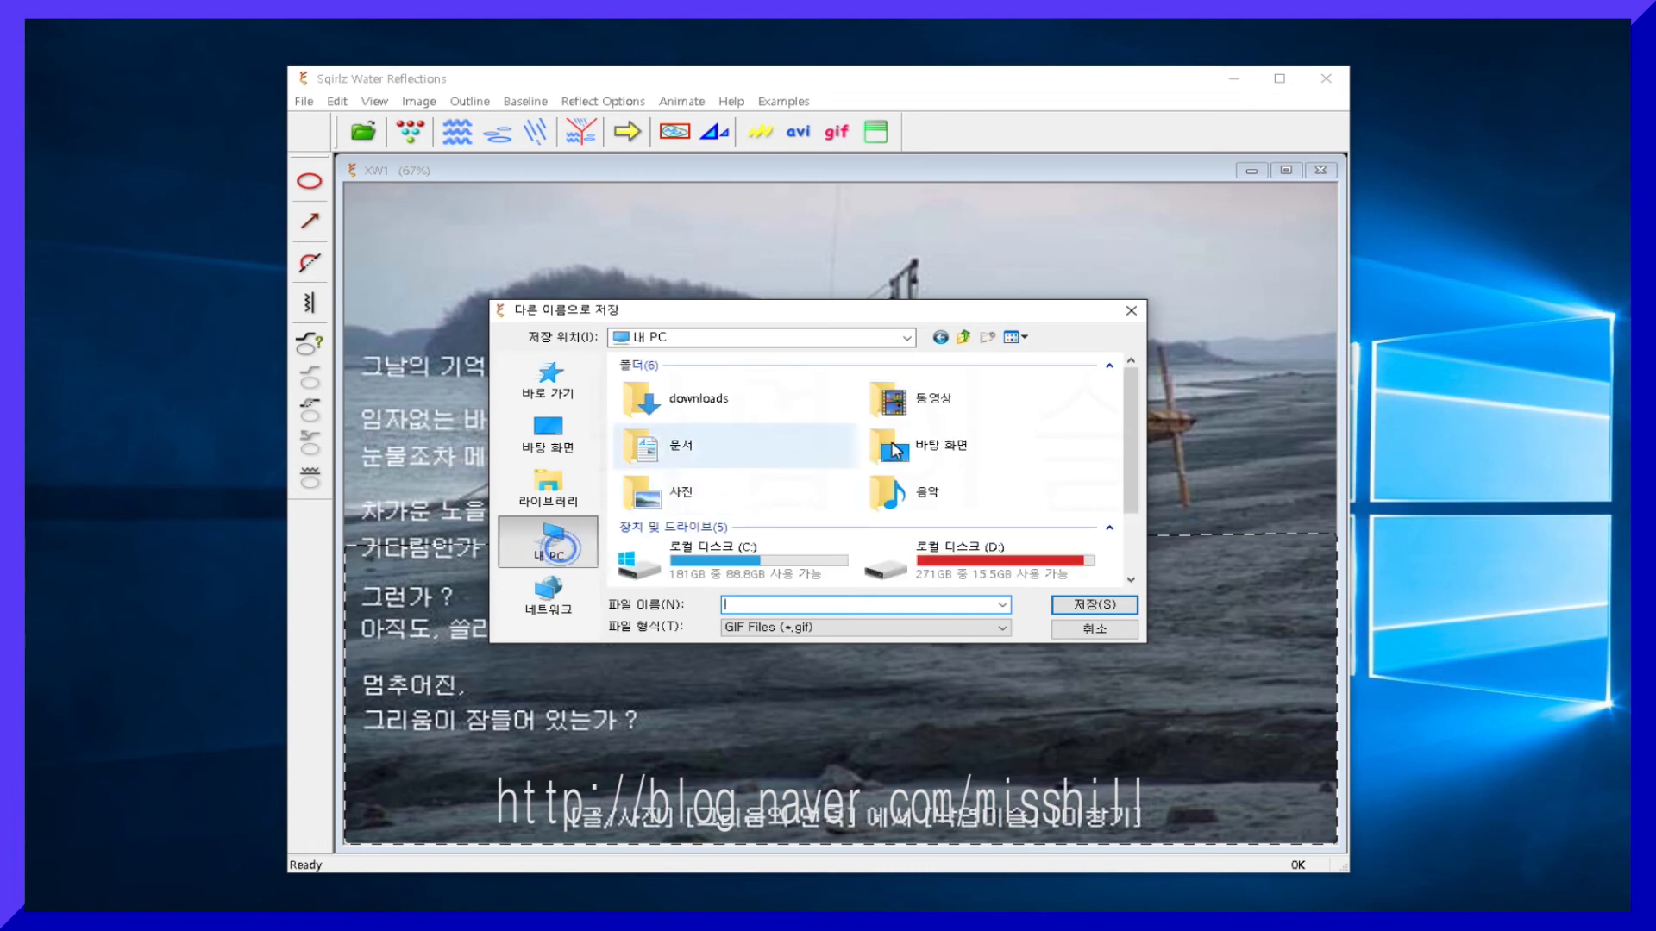
scroll(944, 448, "down", 2)
double_click(744, 556)
left_click(687, 439)
double_click(688, 440)
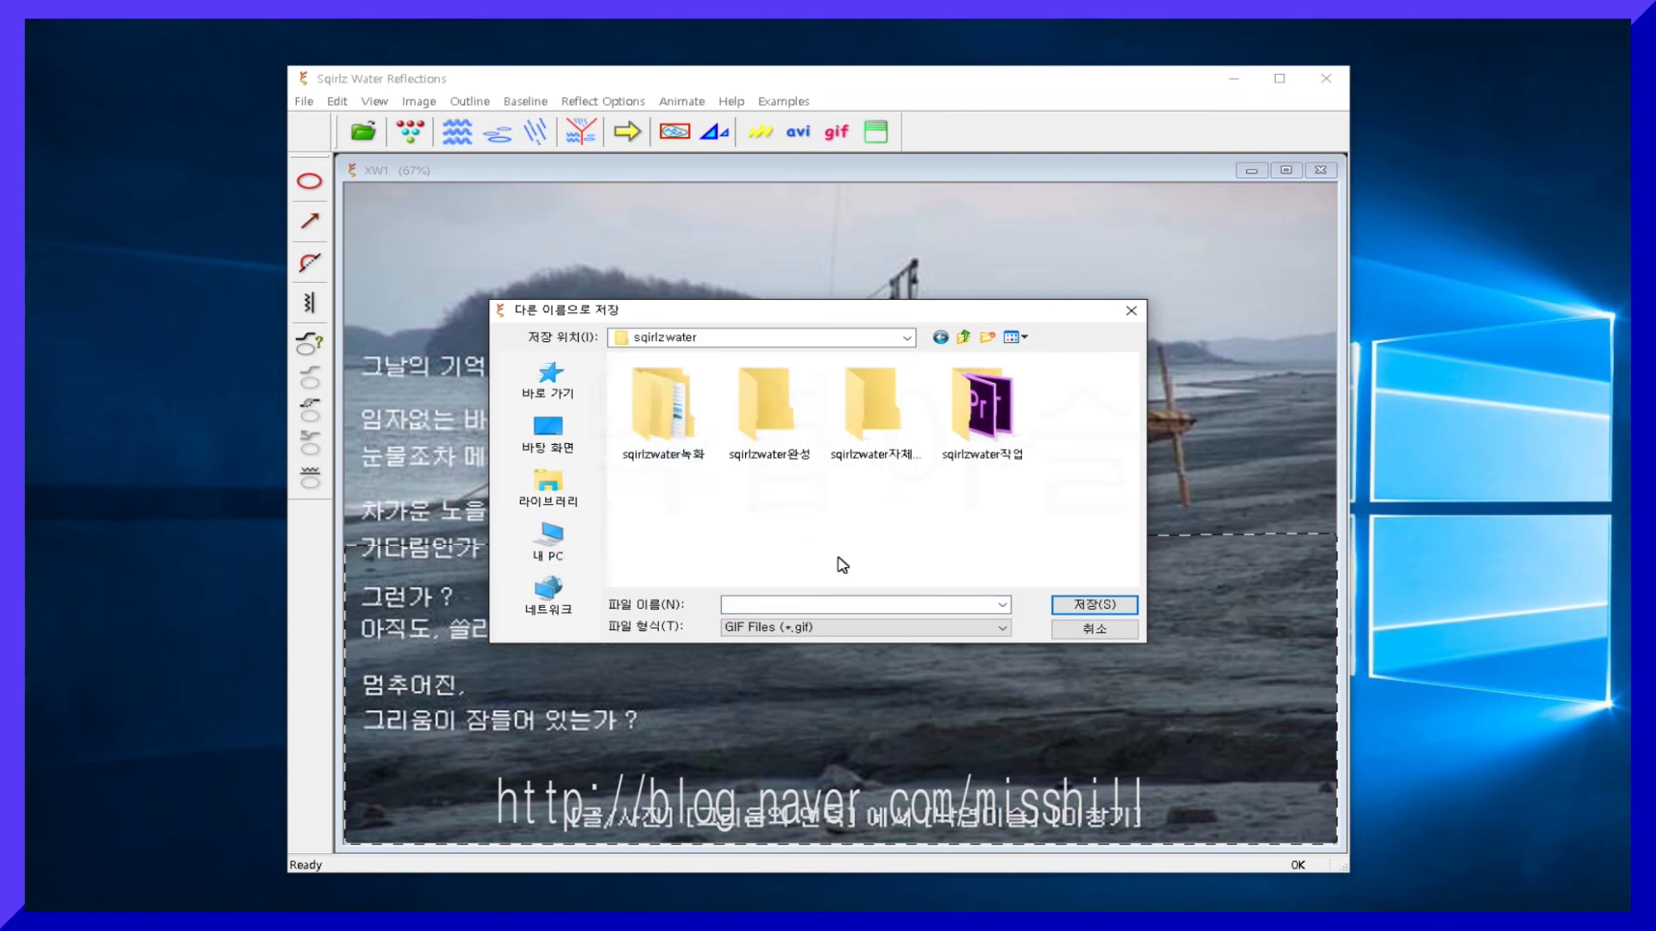
double_click(869, 431)
Save the GIF as 그런가 with a frame rate of 15.
left_click(826, 603)
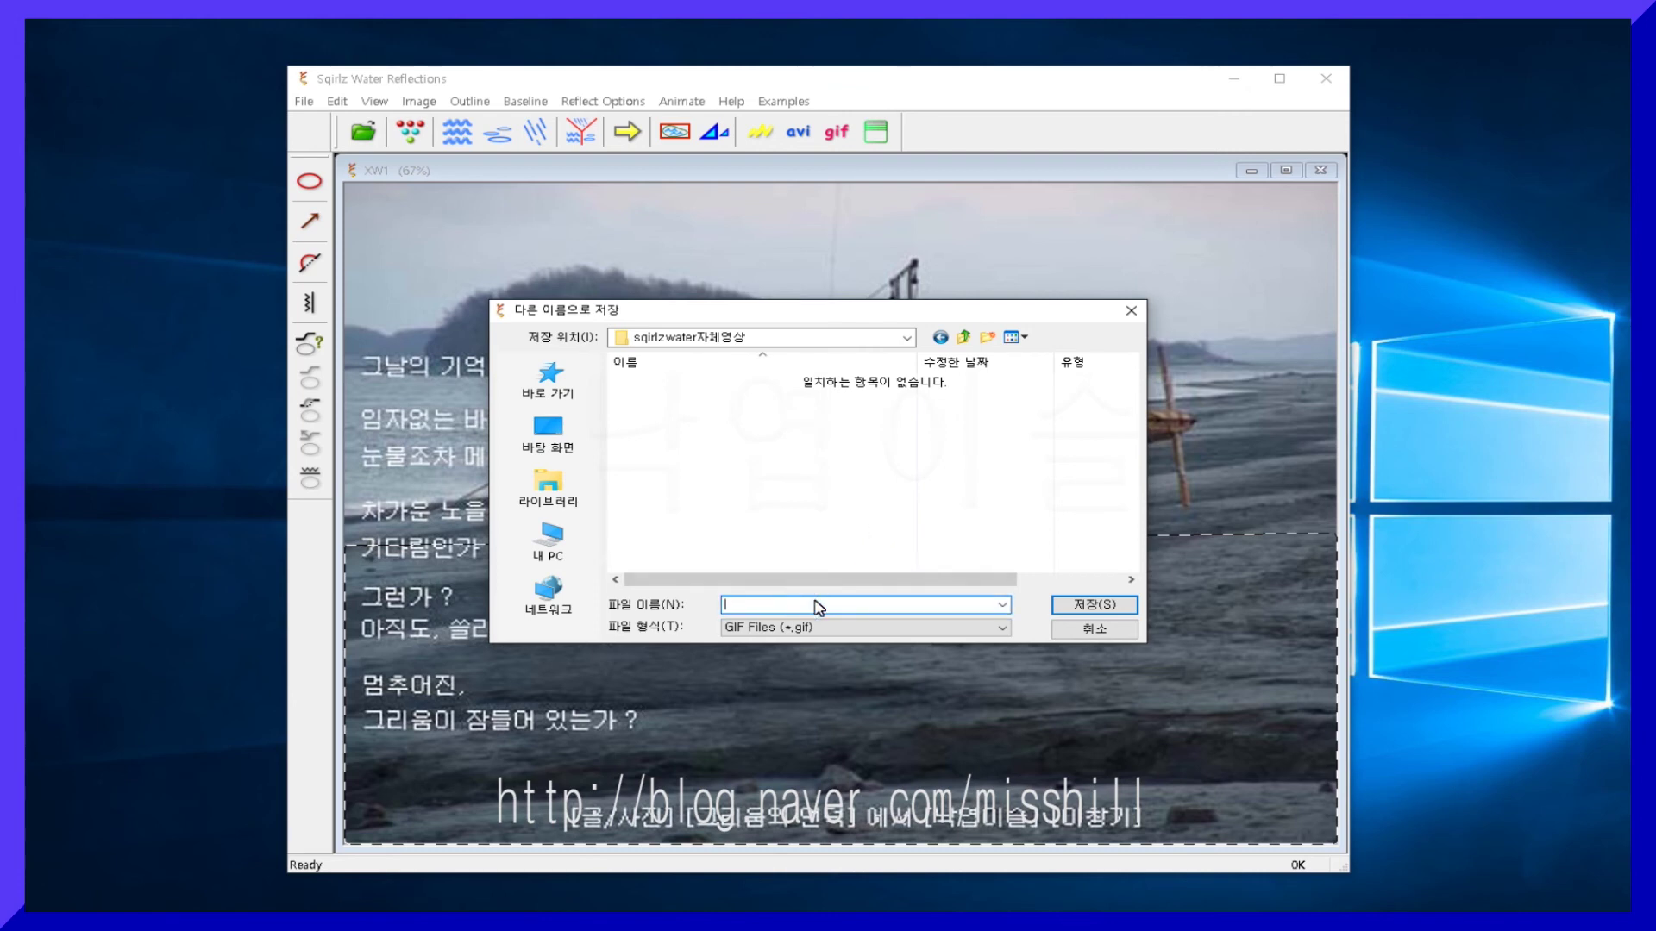
type("00")
key("BackSpace")
key("BackSpace")
type("그런가")
left_click(1092, 607)
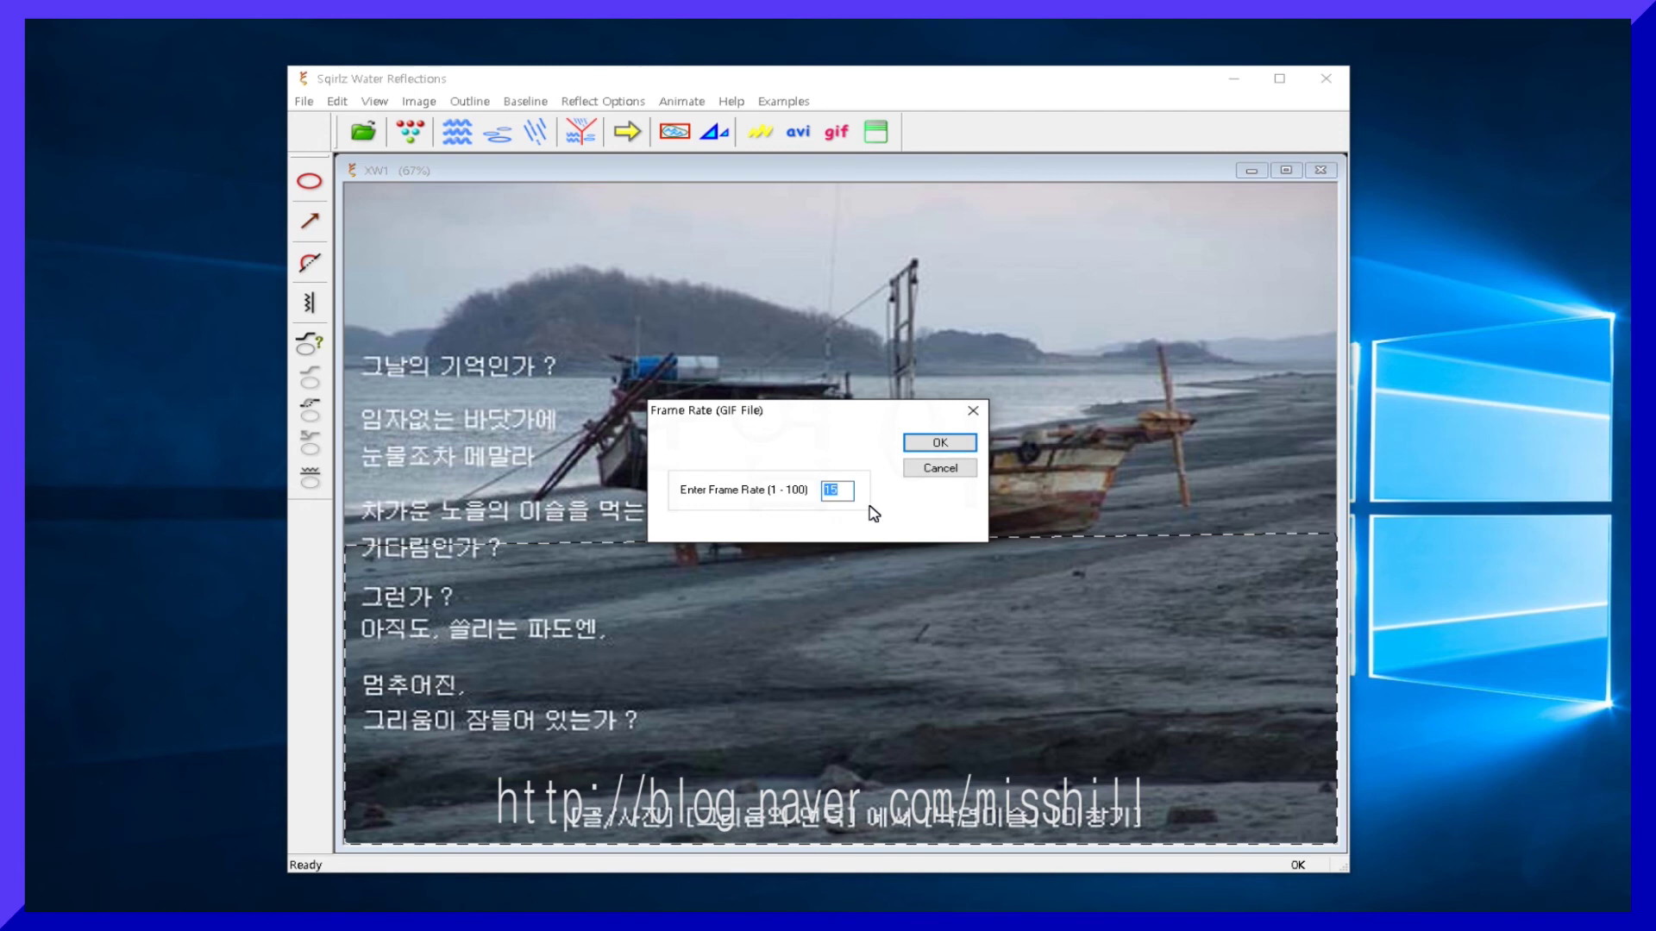
left_click(959, 446)
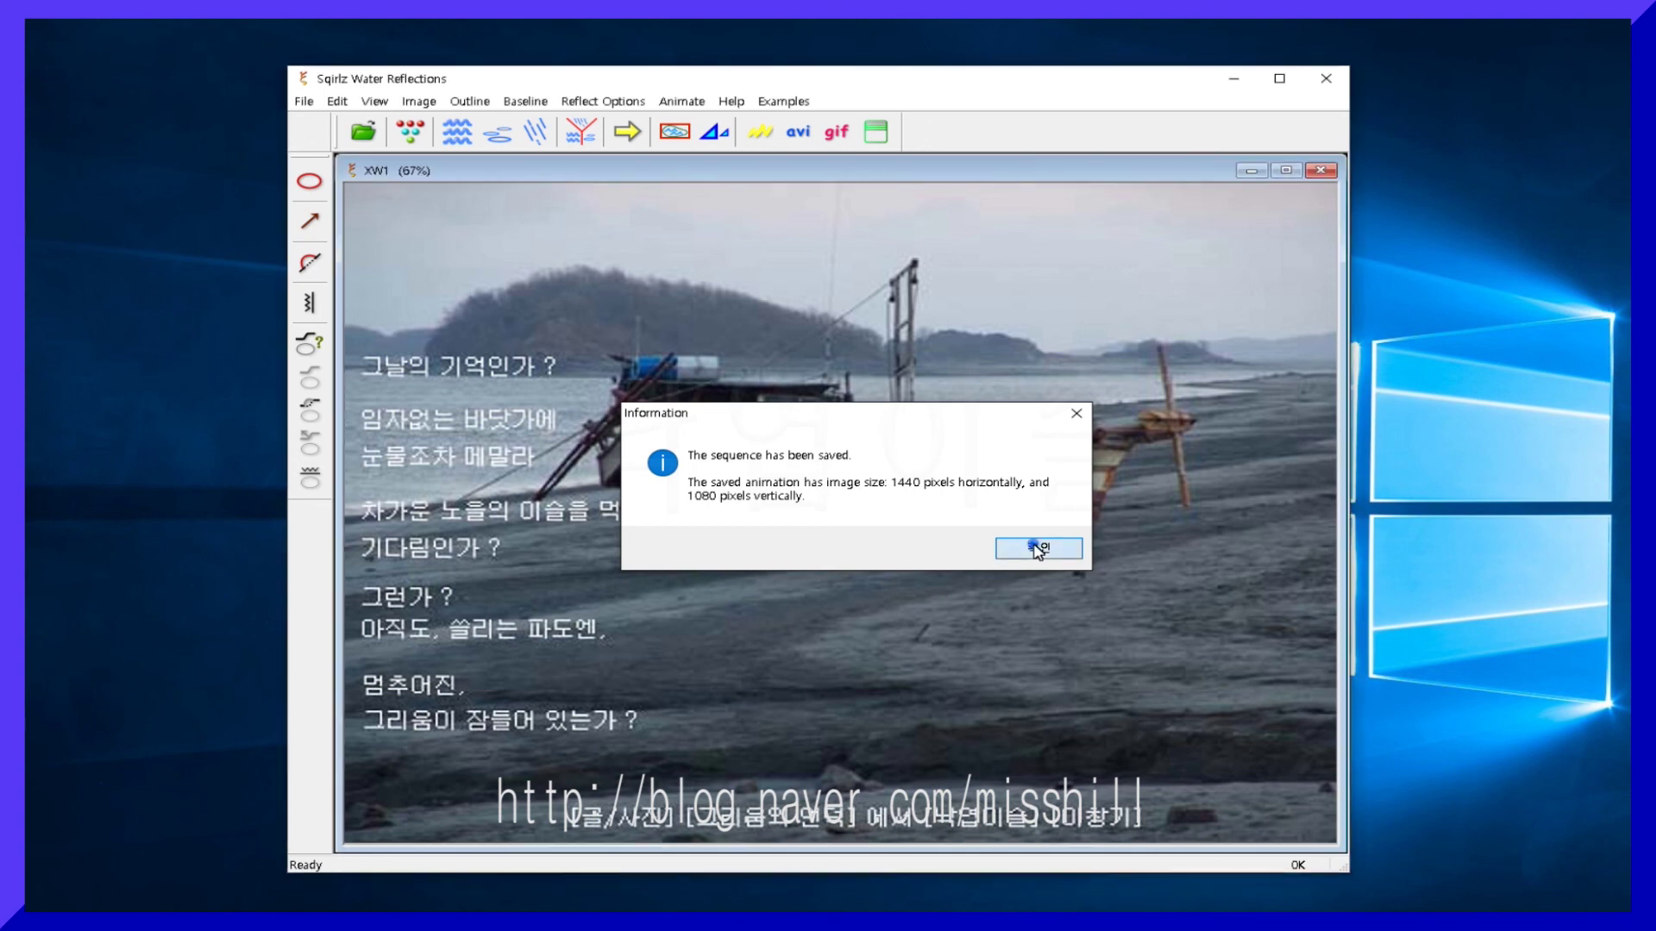
left_click(1038, 550)
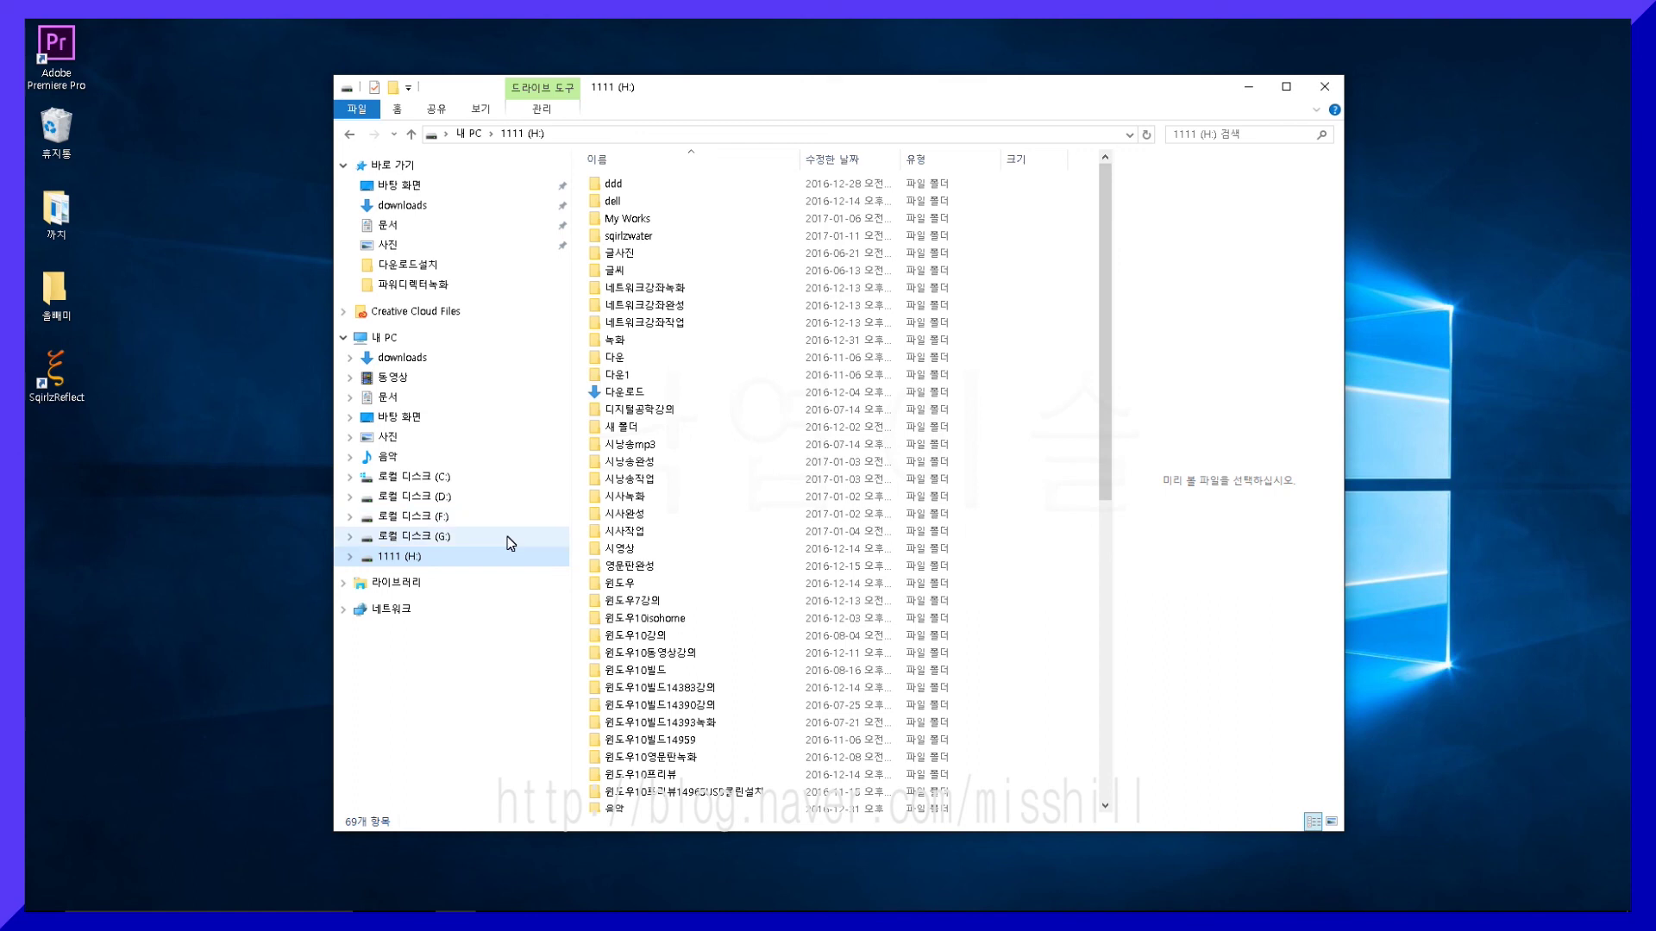
In File Explorer, open 그런가.gif from the sqirlzwater자체영상 folder inside sqirlzwater on drive 1111 (H:) to view the animation.
left_click(394, 559)
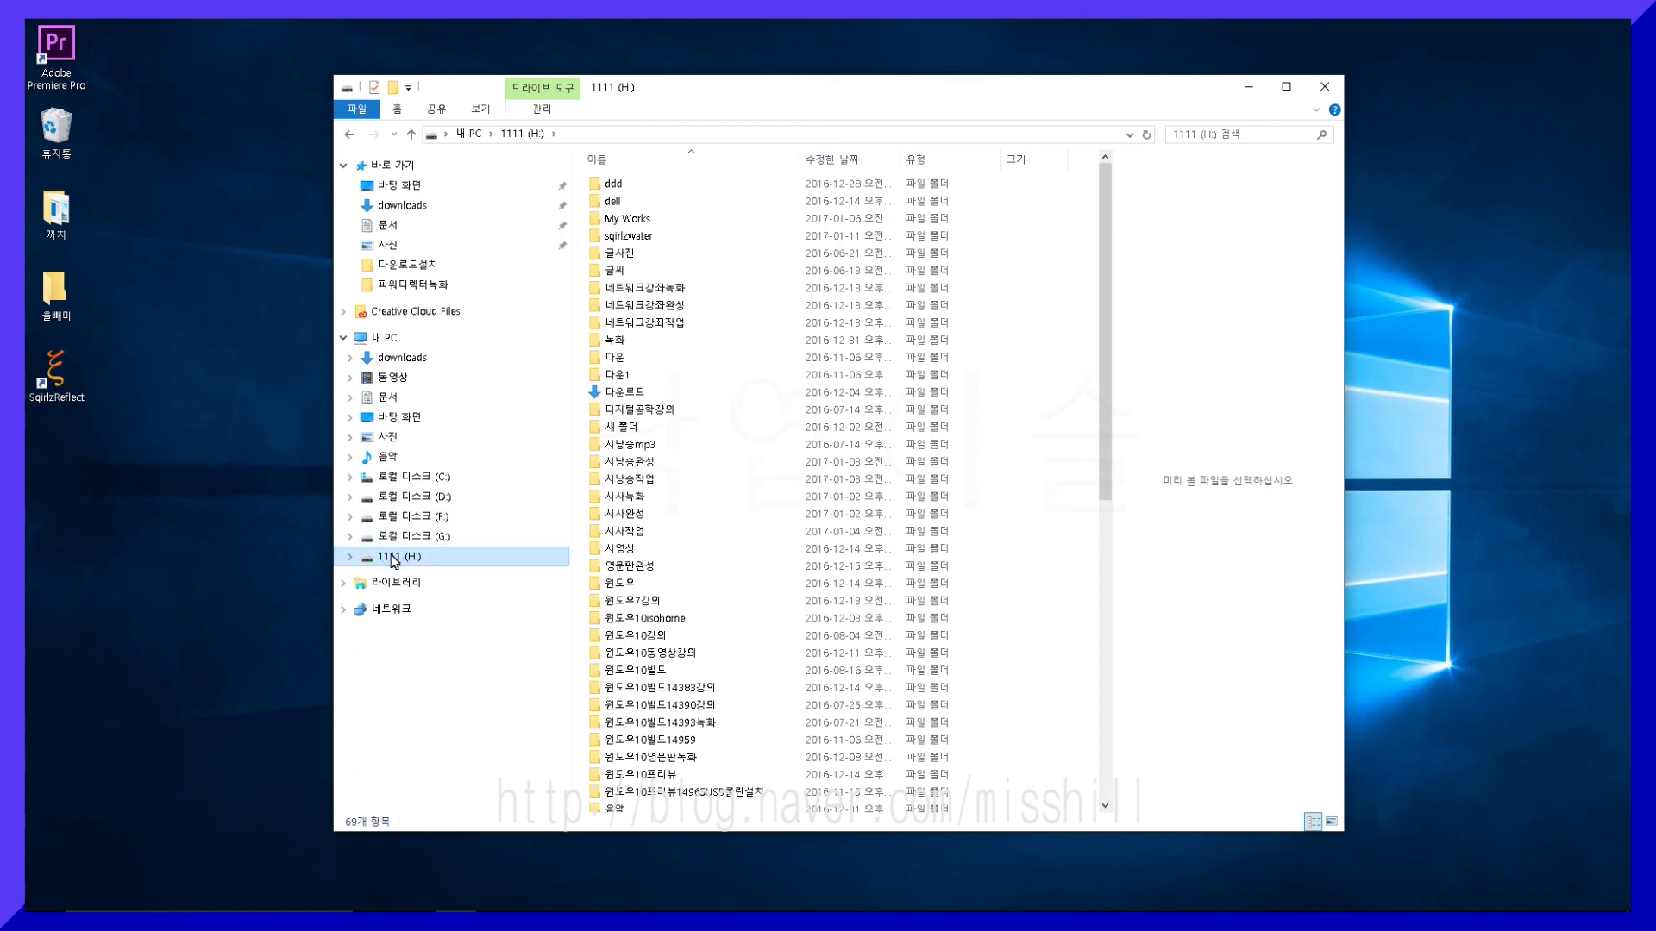
double_click(634, 239)
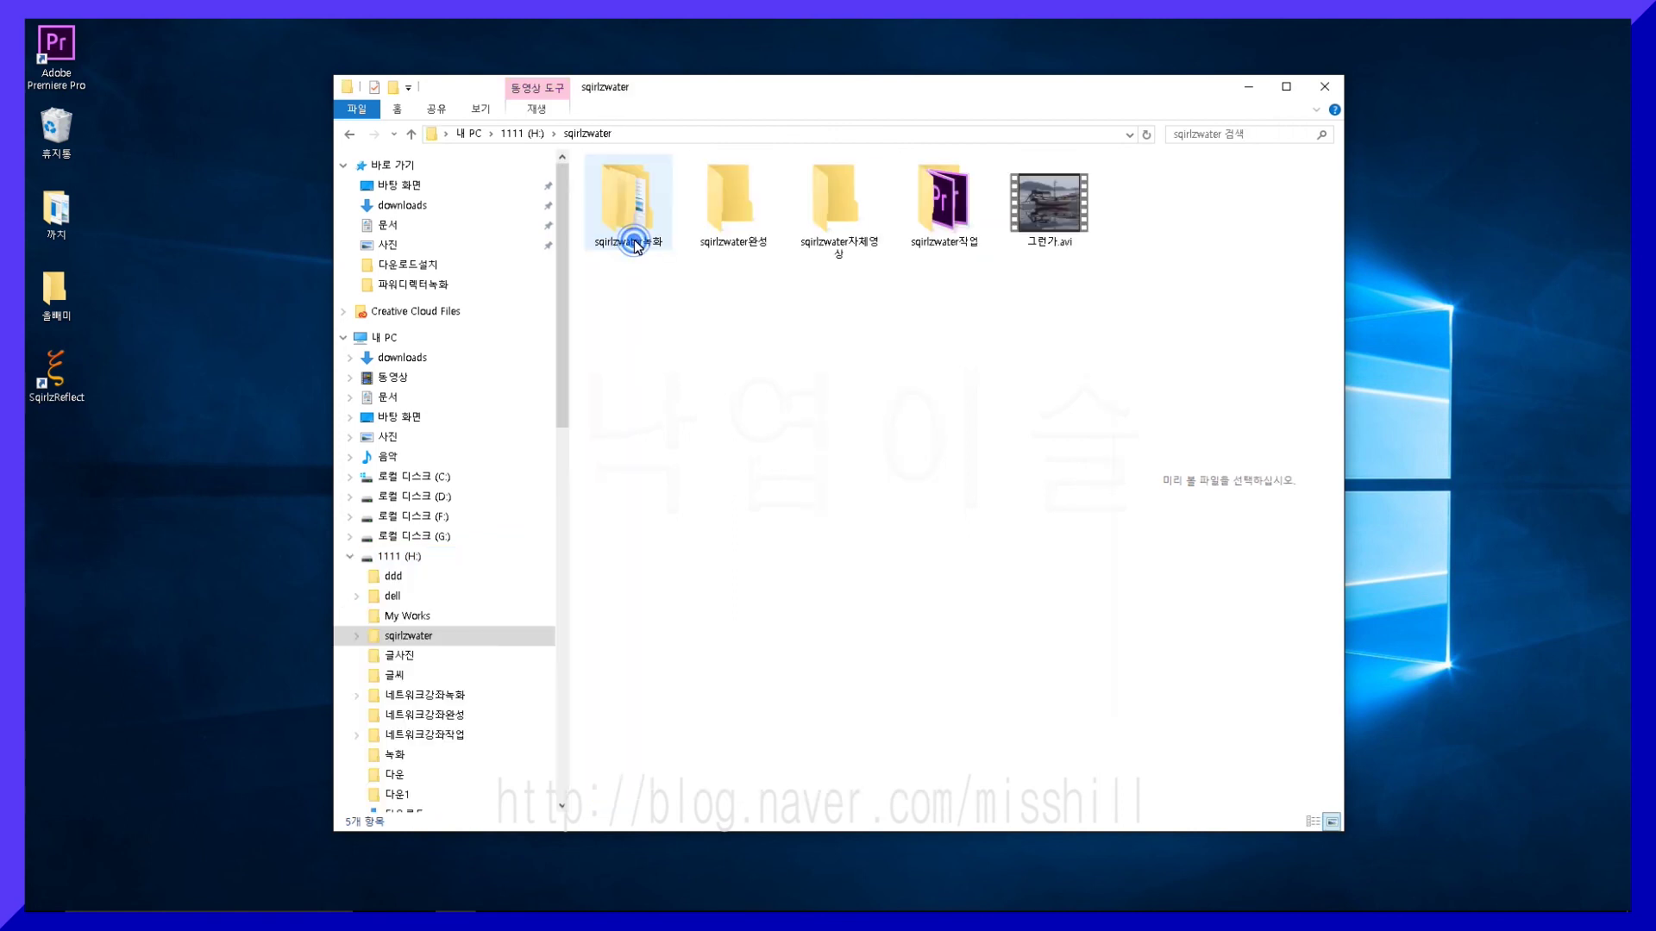
double_click(848, 226)
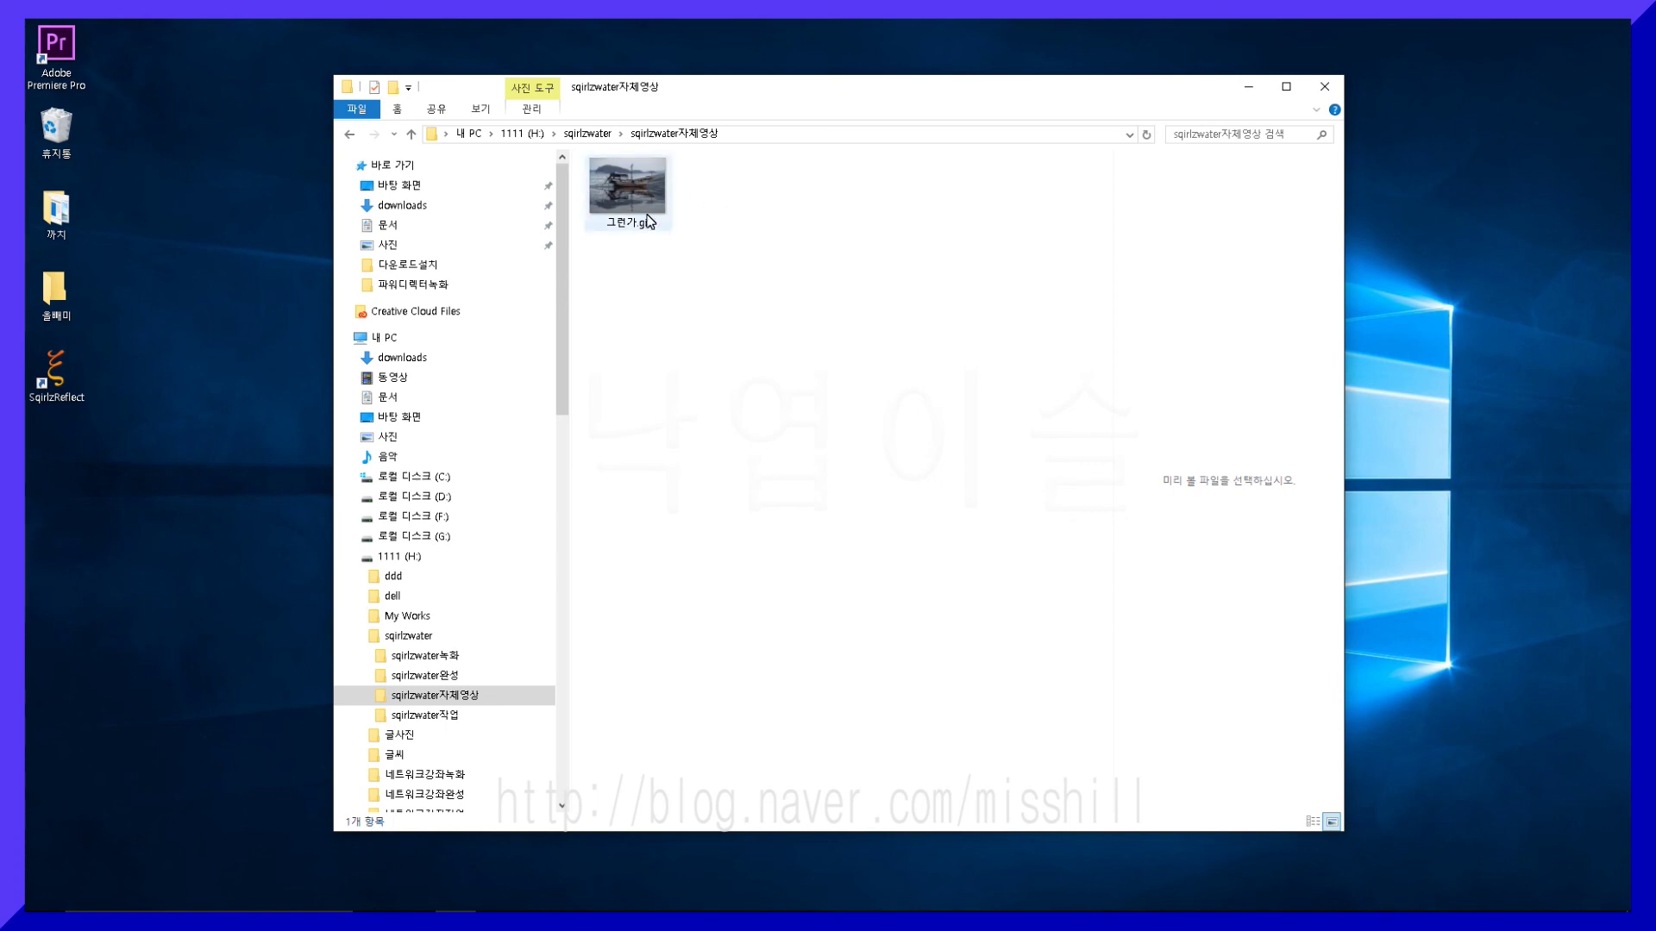
double_click(626, 210)
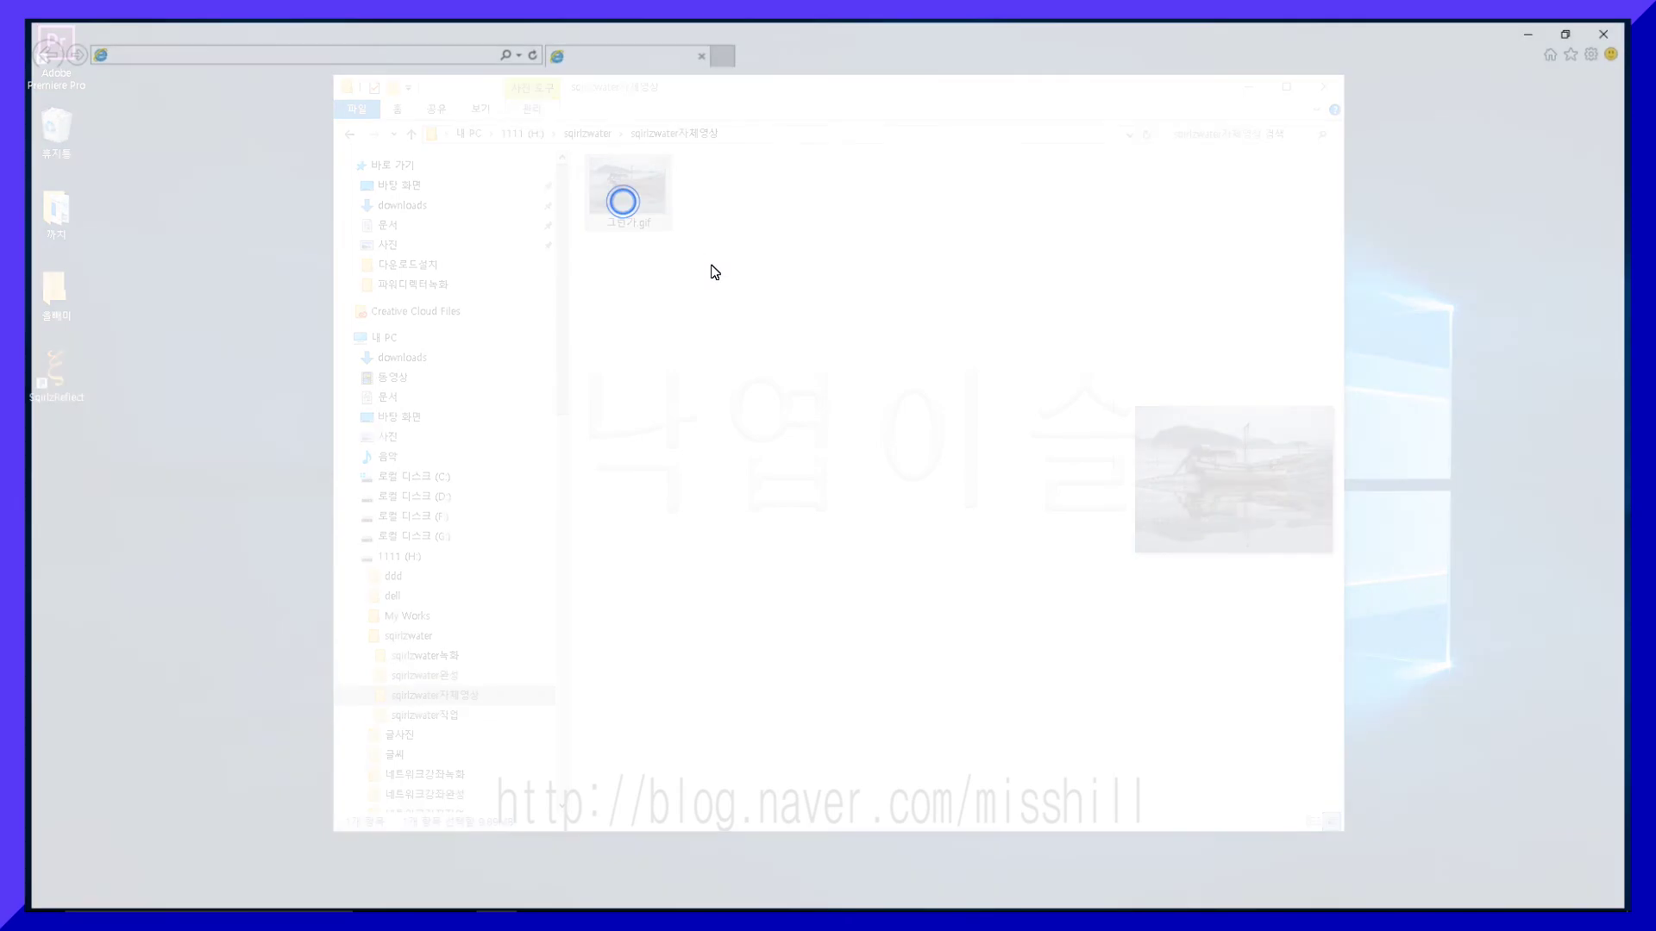